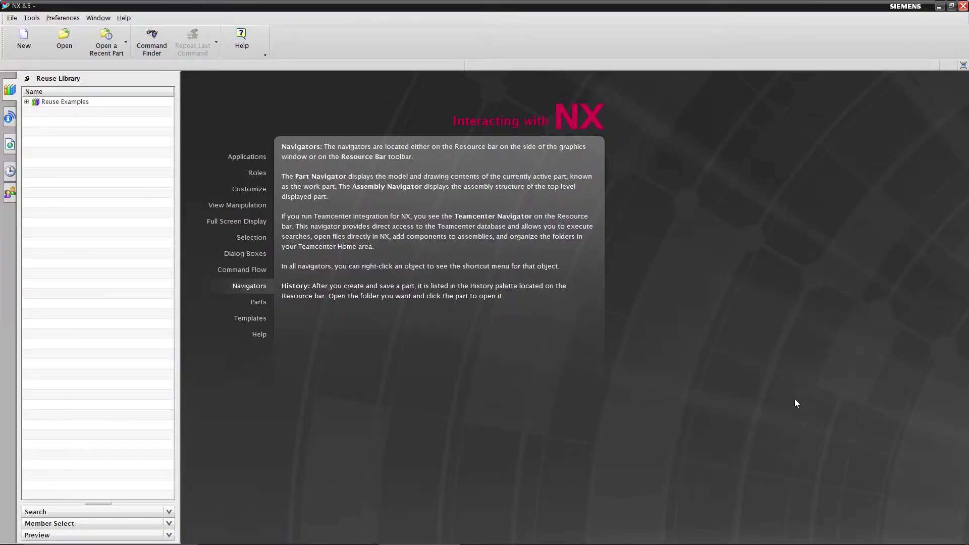
# Step: Create a new millimetre part from the Model template, named model1.prt
pyautogui.click(24, 39)
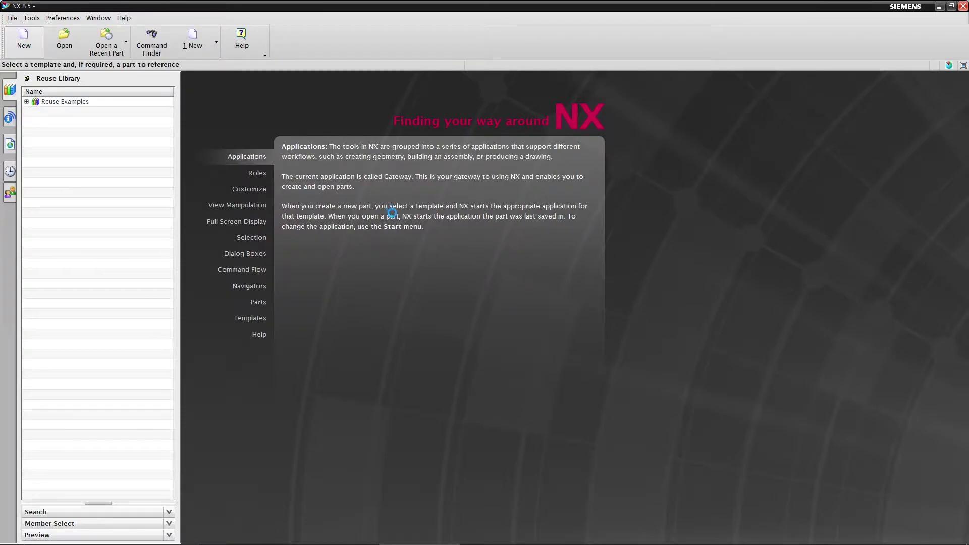
pyautogui.click(227, 277)
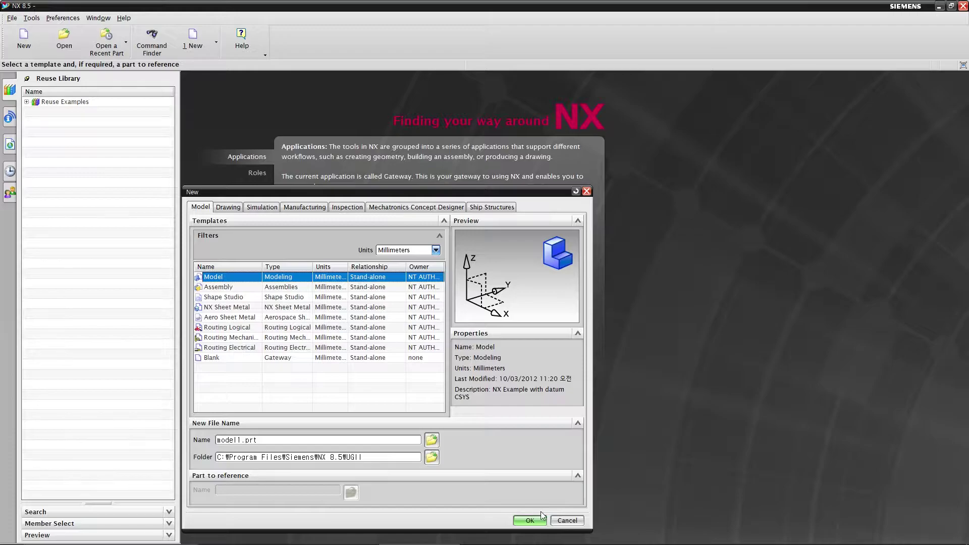
pyautogui.click(530, 520)
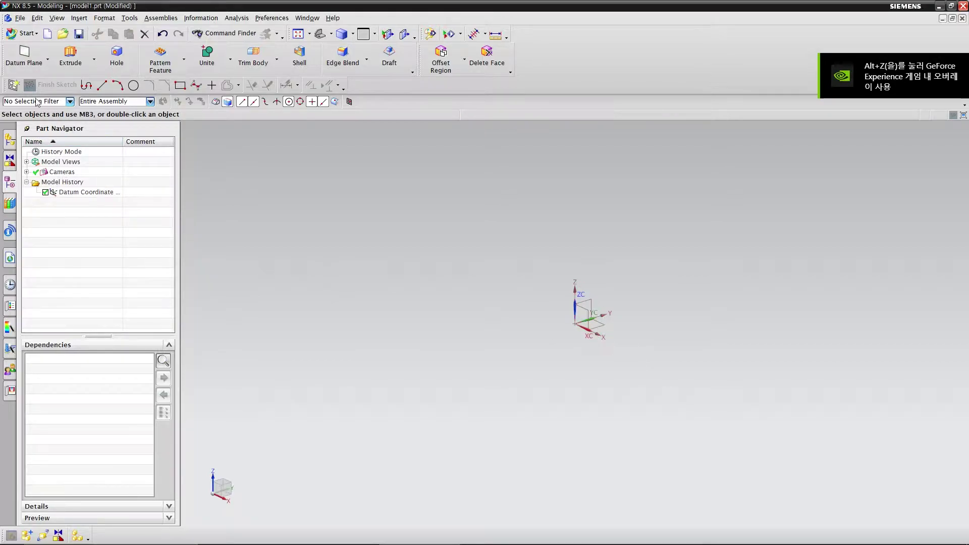
# Step: Start a sketch on the XY datum plane and draw a circle centred on the origin
pyautogui.click(15, 87)
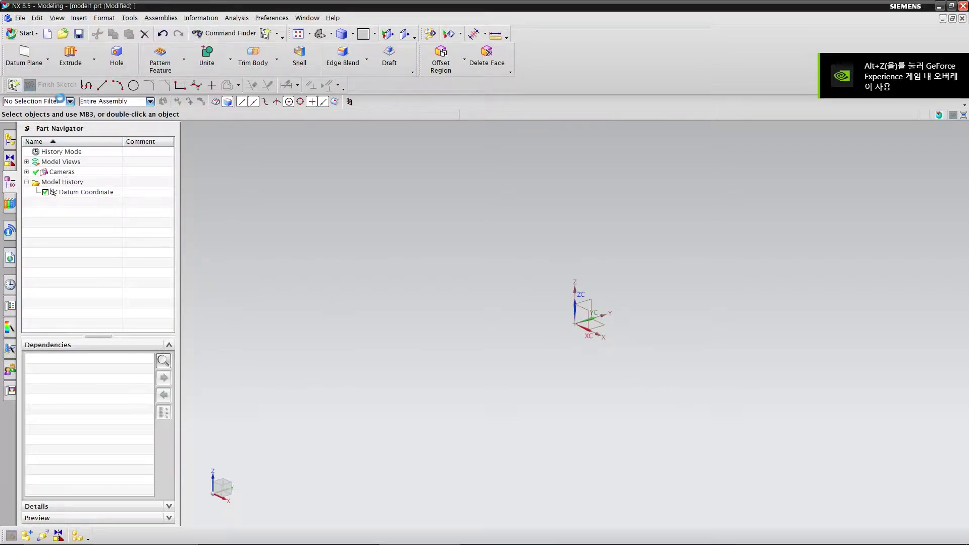
pyautogui.click(603, 325)
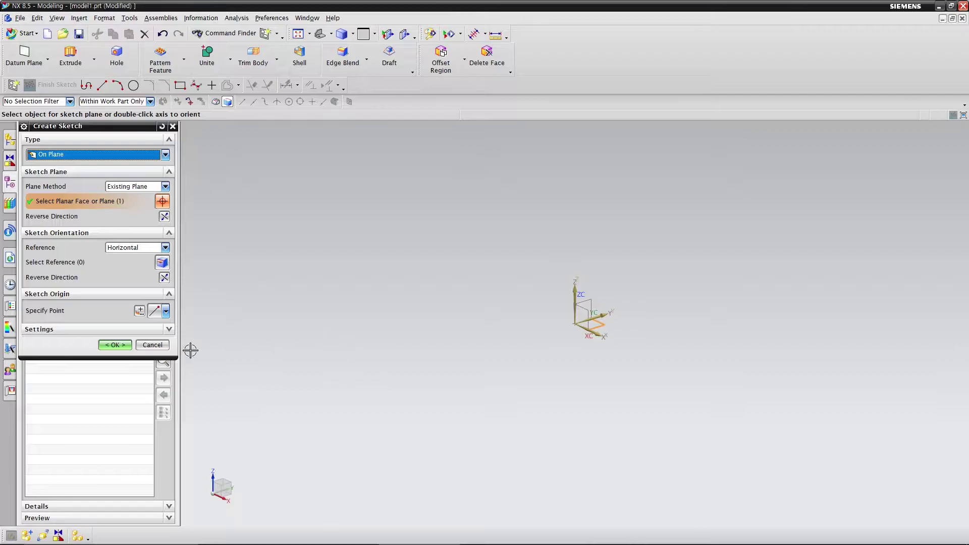
pyautogui.click(117, 345)
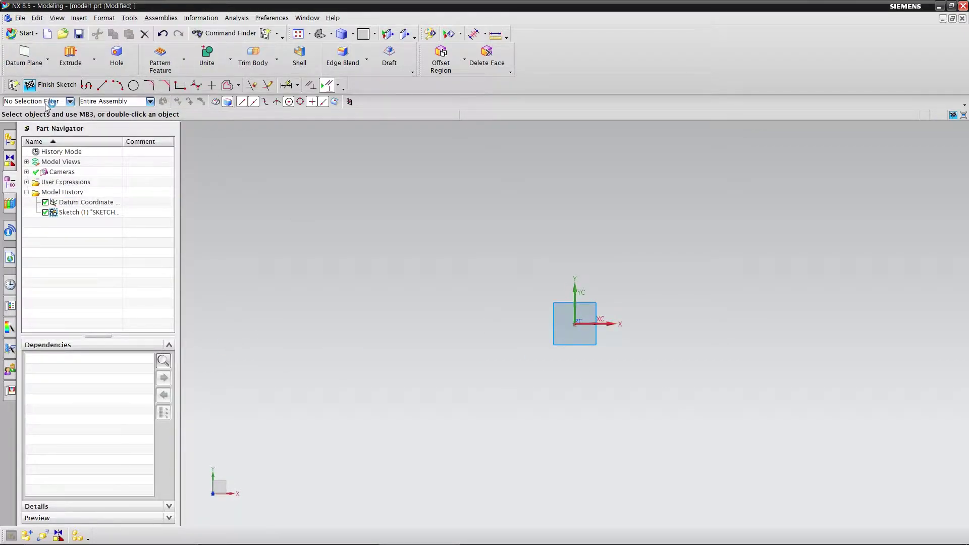
pyautogui.click(133, 86)
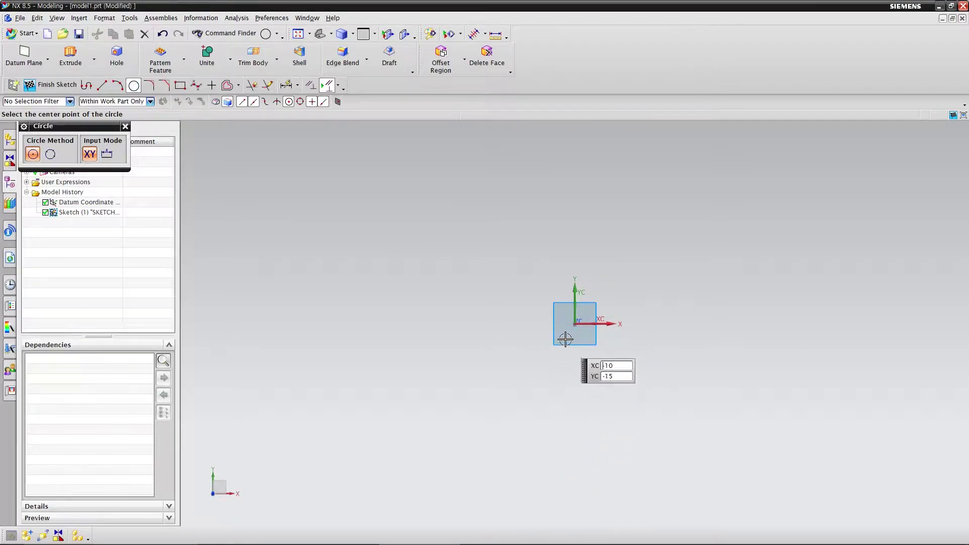
pyautogui.click(575, 324)
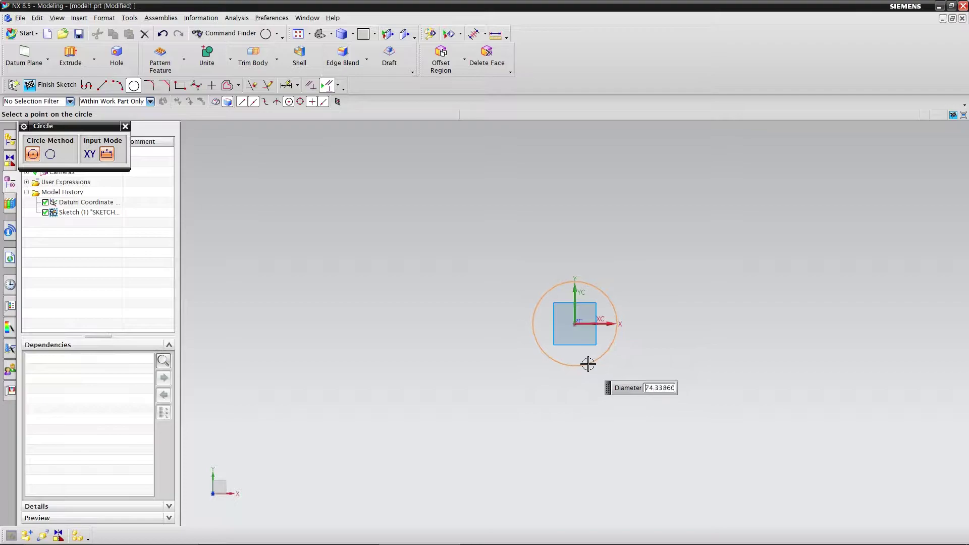
pyautogui.click(587, 363)
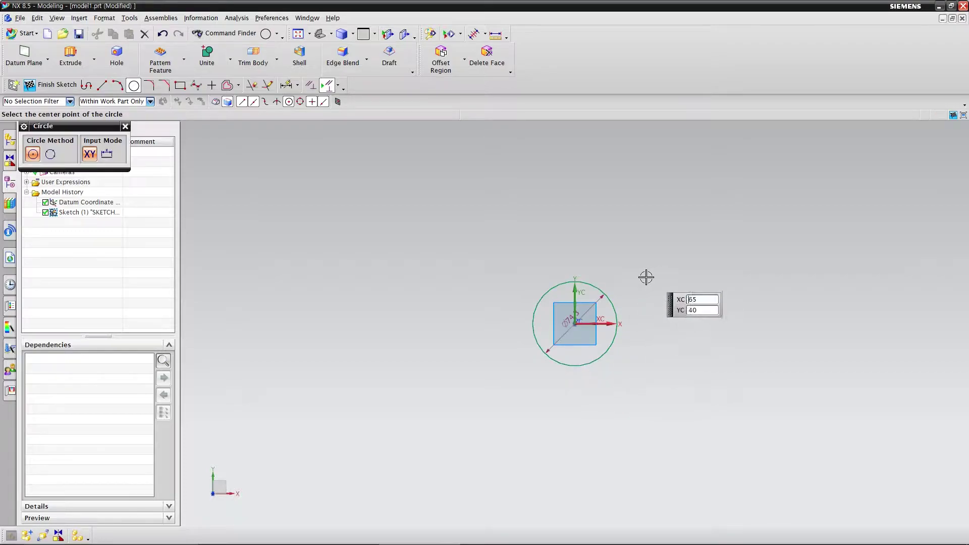
# Step: Dimension the circle's diameter to 16 mm, then recentre the view on the sketch
pyautogui.click(286, 85)
pyautogui.click(564, 333)
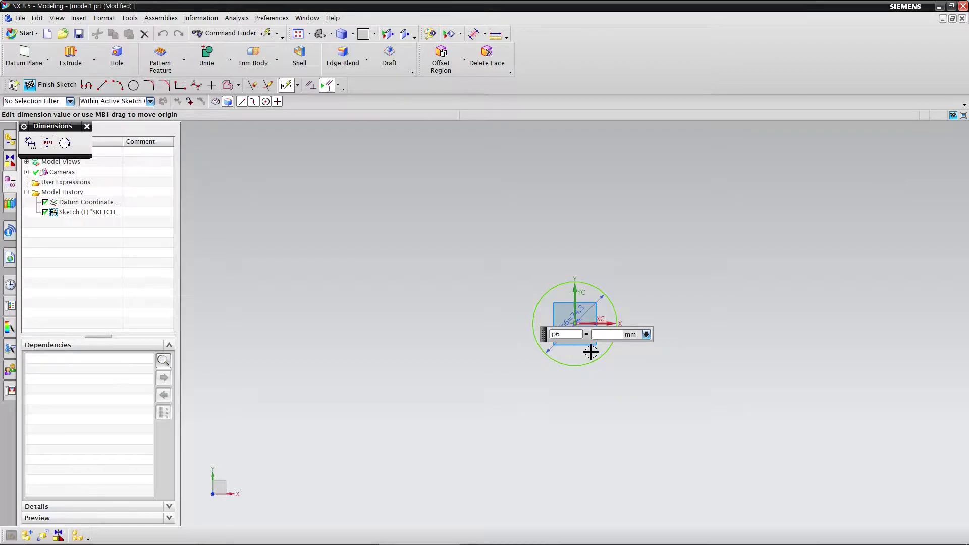
pyautogui.write('16')
pyautogui.press('Return')
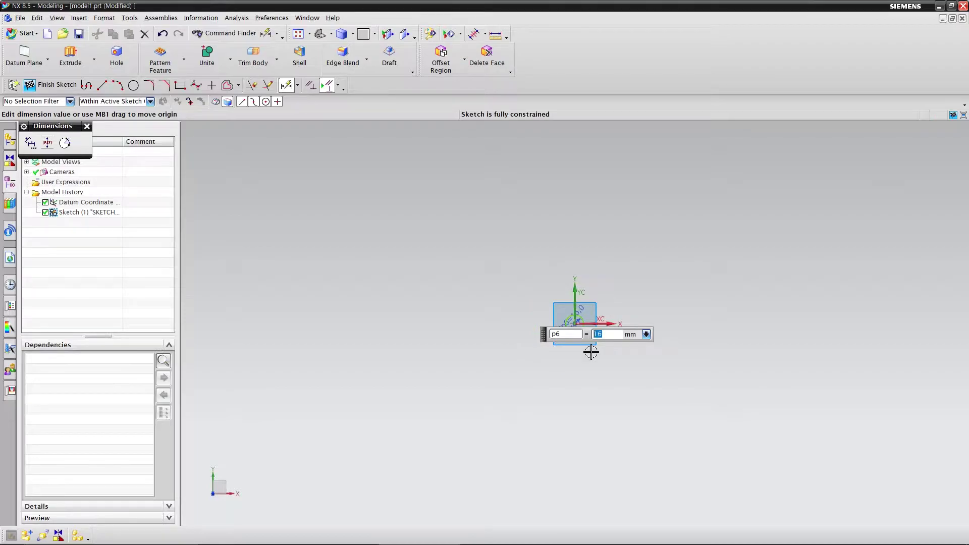
pyautogui.press('Escape')
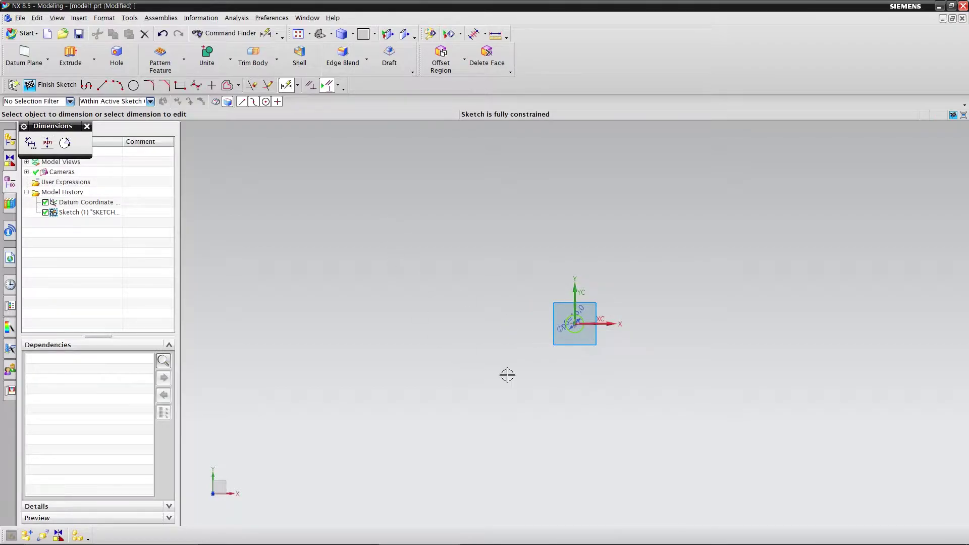
pyautogui.scroll(-1, 537, 383)
pyautogui.scroll(-2, 535, 384)
pyautogui.scroll(-1, 536, 384)
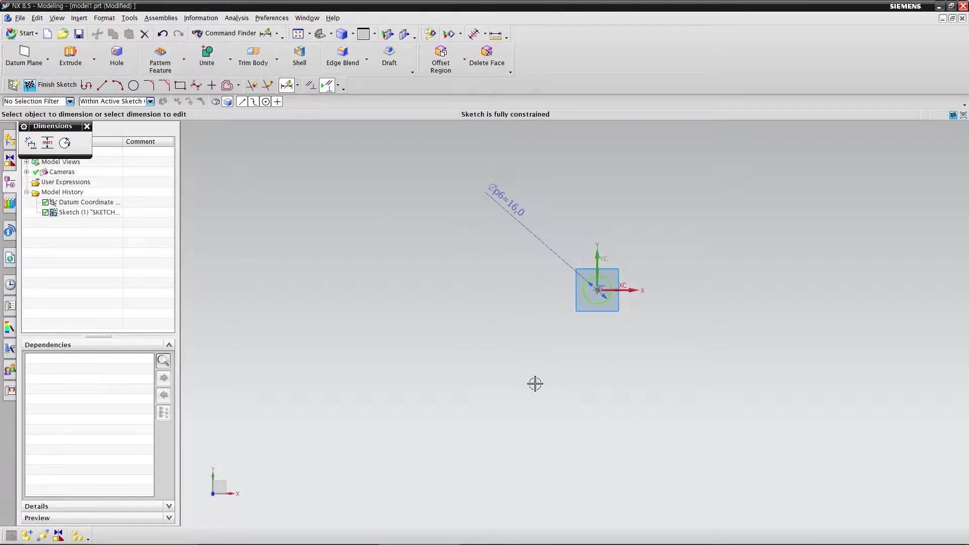
pyautogui.scroll(-2, 535, 384)
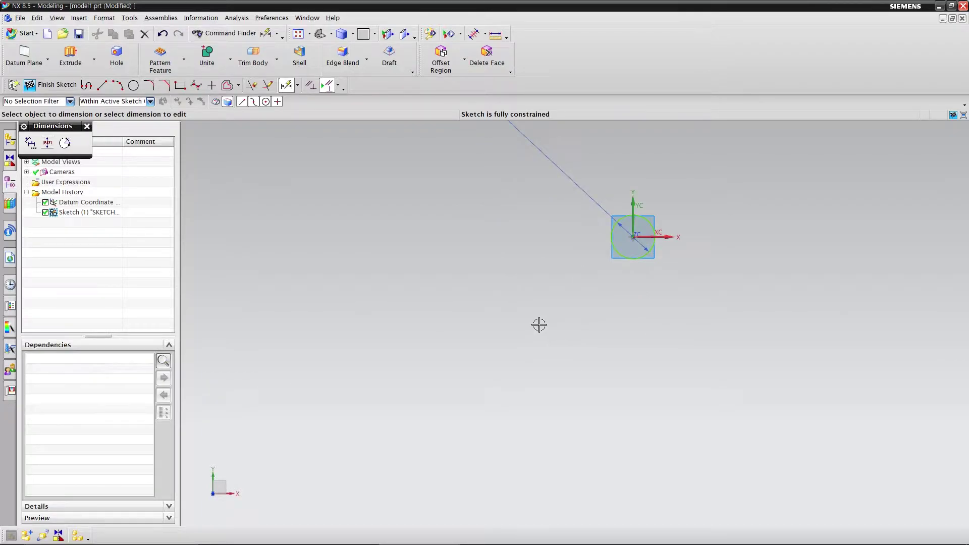
pyautogui.moveTo(539, 325)
pyautogui.keyDown('shift'); pyautogui.mouseDown(button='middle')
pyautogui.moveTo(543, 351)
pyautogui.moveTo(465, 426)
pyautogui.moveTo(459, 421)
pyautogui.moveTo(489, 381)
pyautogui.moveTo(462, 373)
pyautogui.mouseUp(button='middle'); pyautogui.keyUp('shift')
# Step: Finish the sketch and extrude the 16 mm circle from 0 to 4 mm into a disc
pyautogui.click(57, 85)
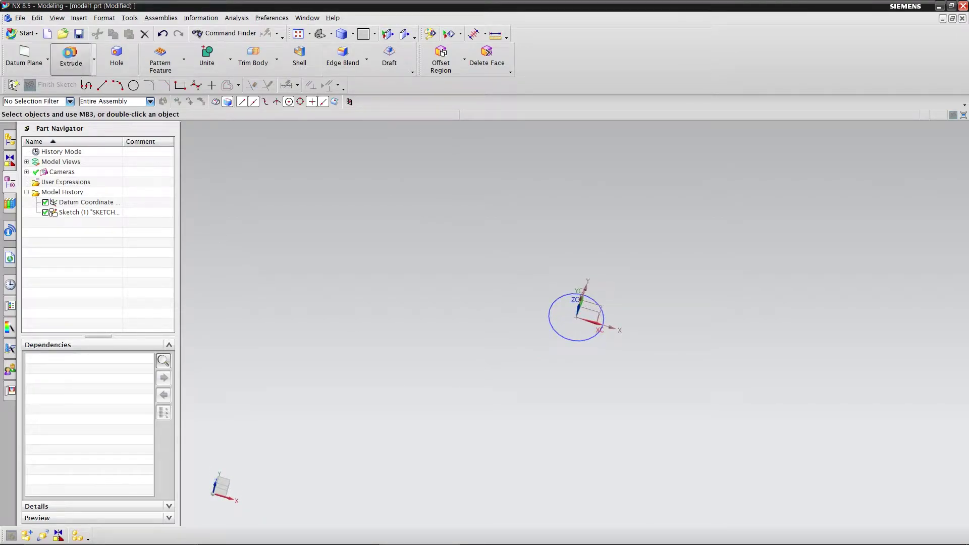
pyautogui.click(70, 55)
pyautogui.click(562, 337)
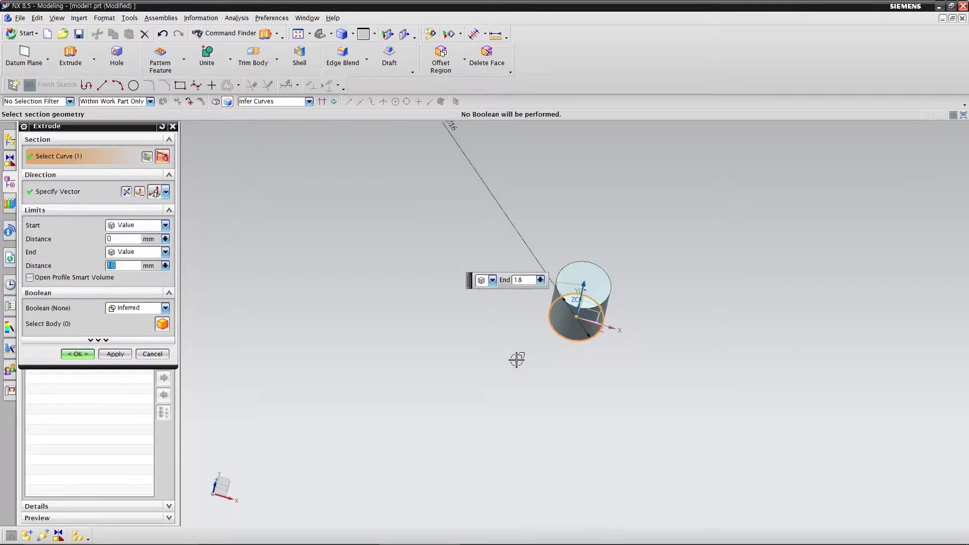
pyautogui.moveTo(517, 357)
pyautogui.mouseDown(button='middle')
pyautogui.moveTo(524, 347)
pyautogui.moveTo(557, 343)
pyautogui.mouseUp(button='middle')
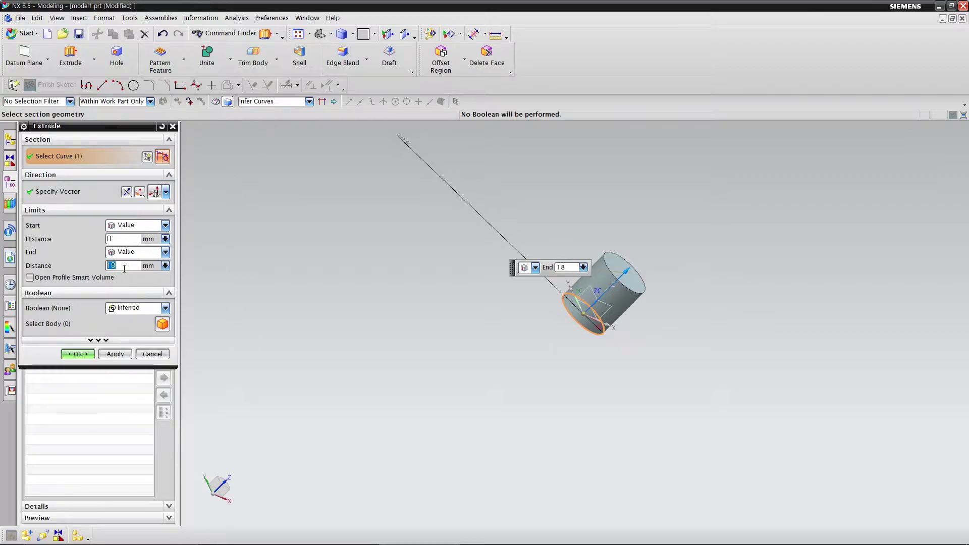
pyautogui.press('Return')
pyautogui.write('4')
pyautogui.click(126, 239)
pyautogui.moveTo(564, 440); pyautogui.dragTo(570, 421, button='middle')
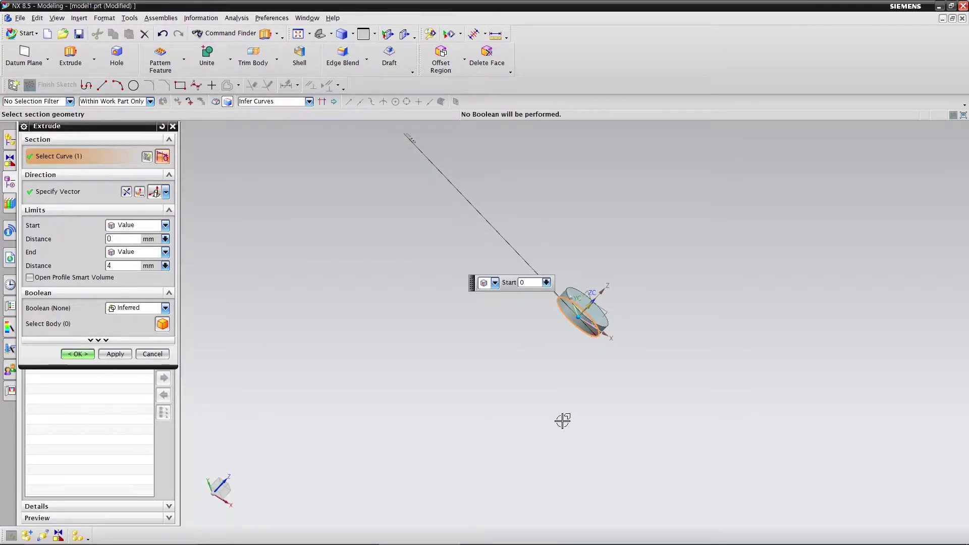
pyautogui.click(86, 353)
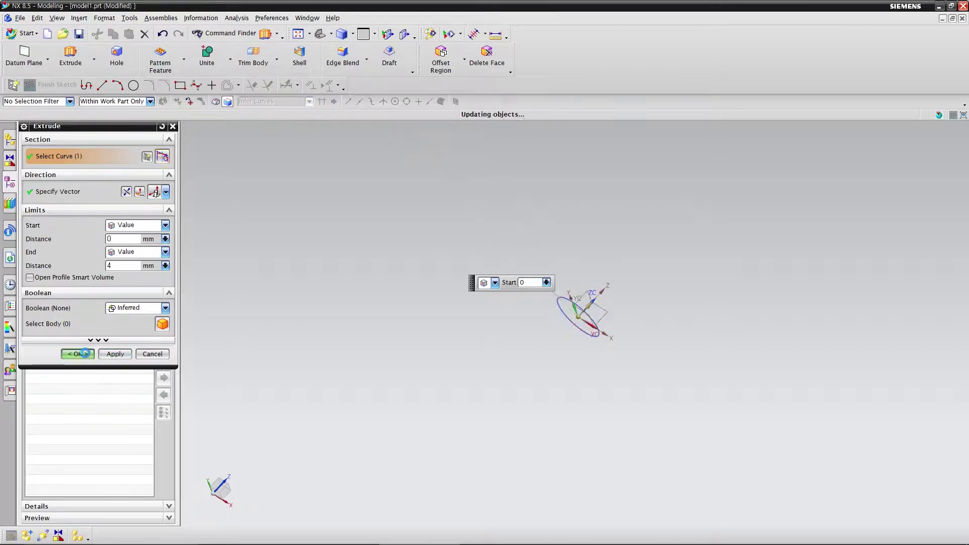
pyautogui.moveTo(402, 346)
pyautogui.mouseDown(button='middle')
pyautogui.moveTo(349, 329)
pyautogui.moveTo(372, 303)
pyautogui.moveTo(382, 342)
pyautogui.mouseUp(button='middle')
pyautogui.moveTo(645, 357)
pyautogui.mouseDown(button='middle')
pyautogui.moveTo(614, 379)
pyautogui.moveTo(508, 339)
pyautogui.mouseUp(button='middle')
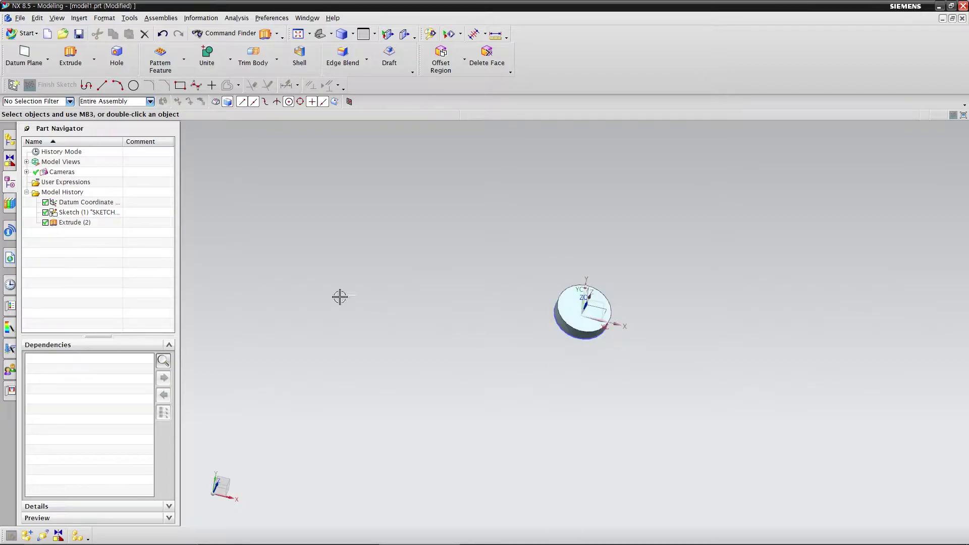
# Step: Start a sketch on the disc's top face and draw a circle at the origin
pyautogui.click(13, 84)
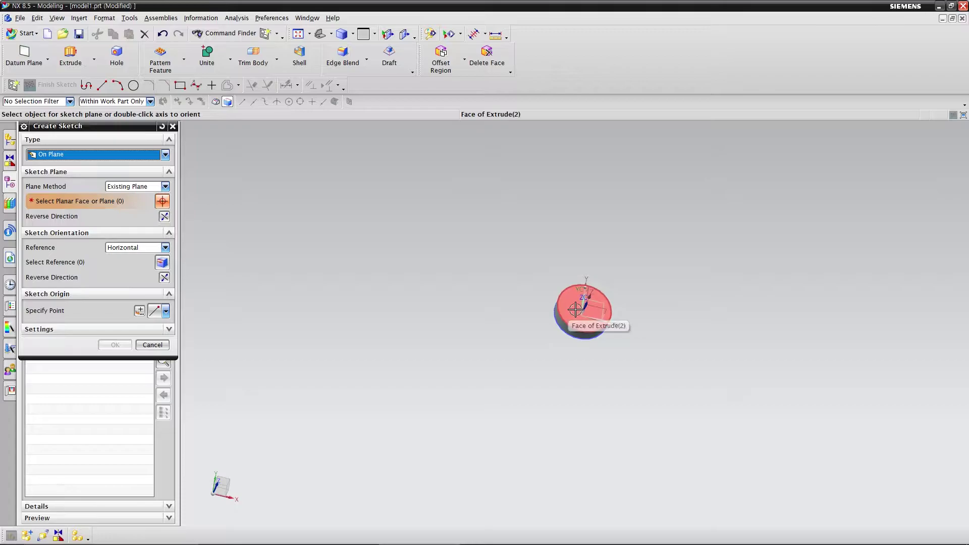
pyautogui.click(581, 310)
pyautogui.moveTo(576, 377)
pyautogui.mouseDown(button='middle')
pyautogui.moveTo(580, 342)
pyautogui.moveTo(576, 368)
pyautogui.mouseUp(button='middle')
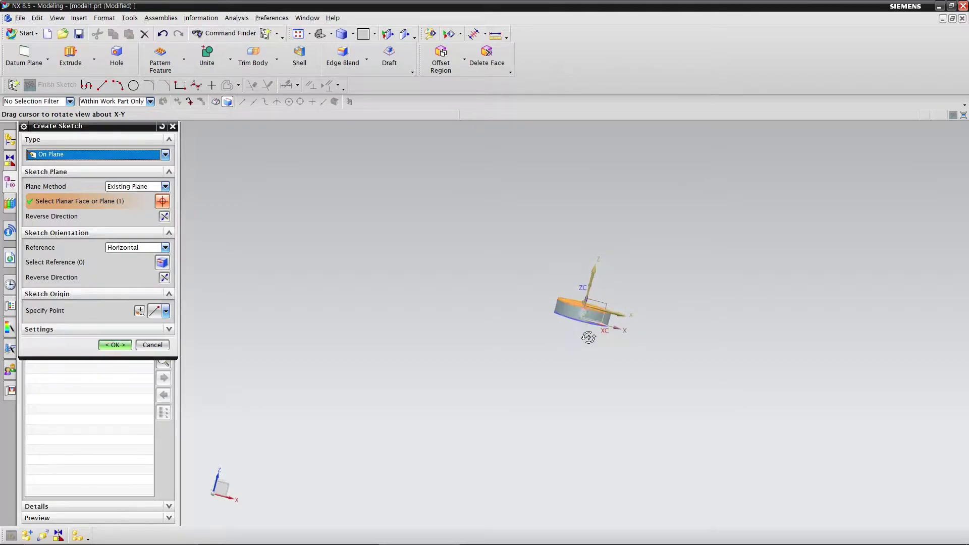
pyautogui.click(108, 347)
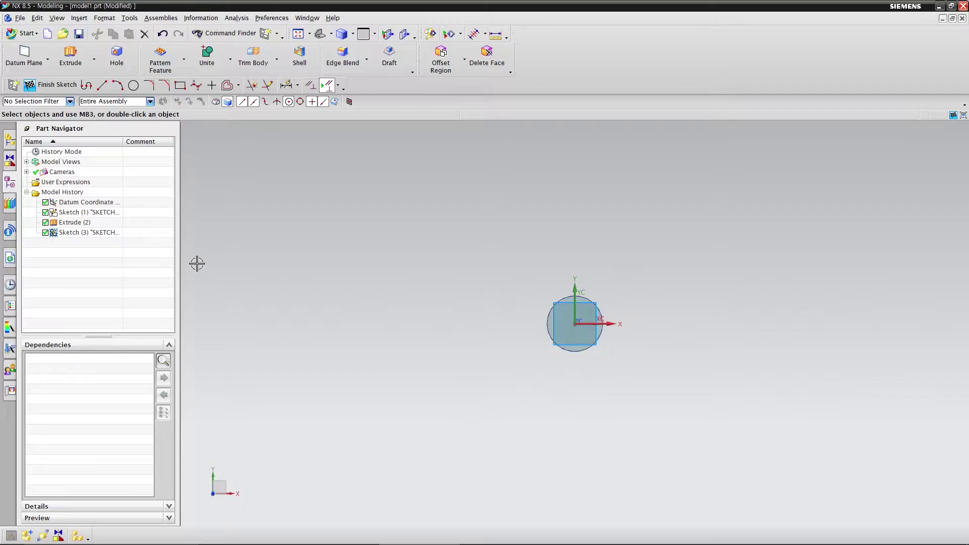
pyautogui.click(133, 86)
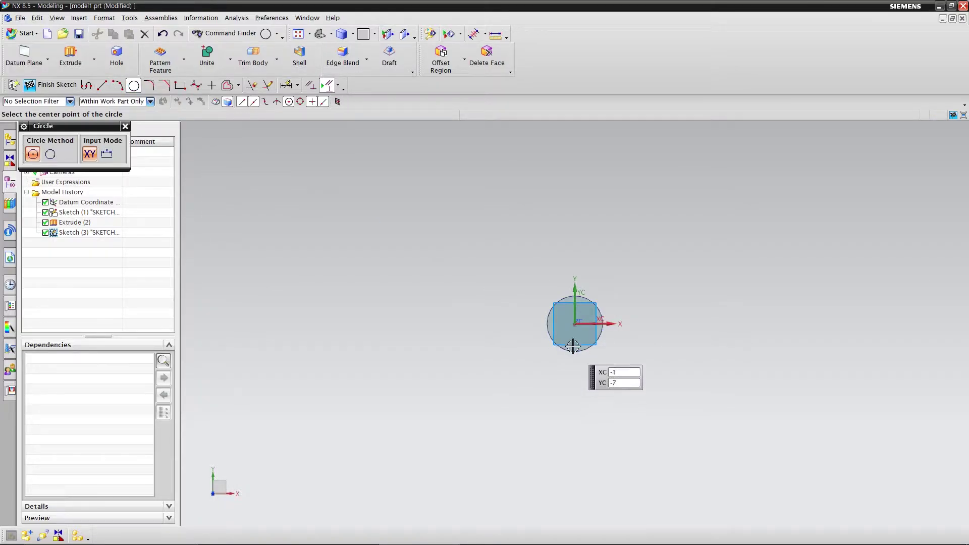
pyautogui.click(576, 326)
pyautogui.write('6.520169')
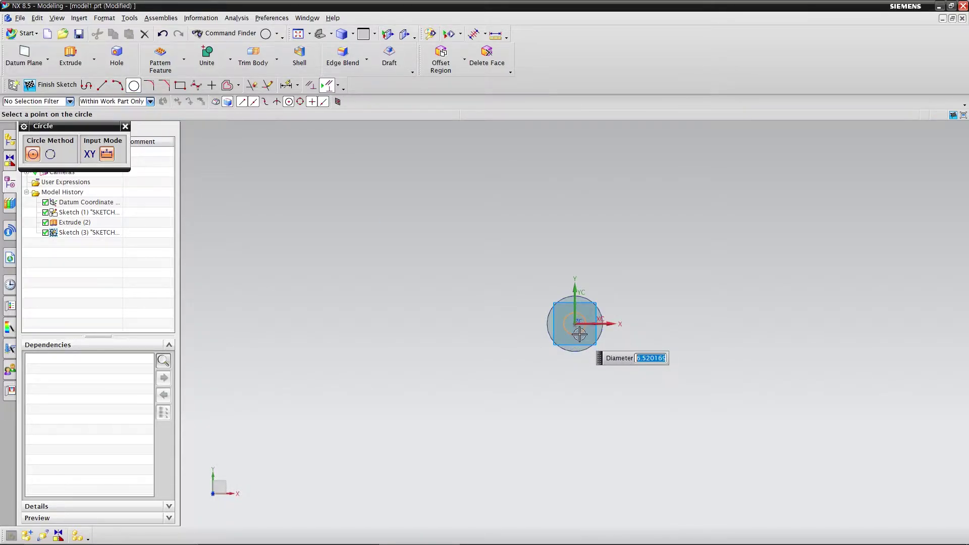
pyautogui.press('Return')
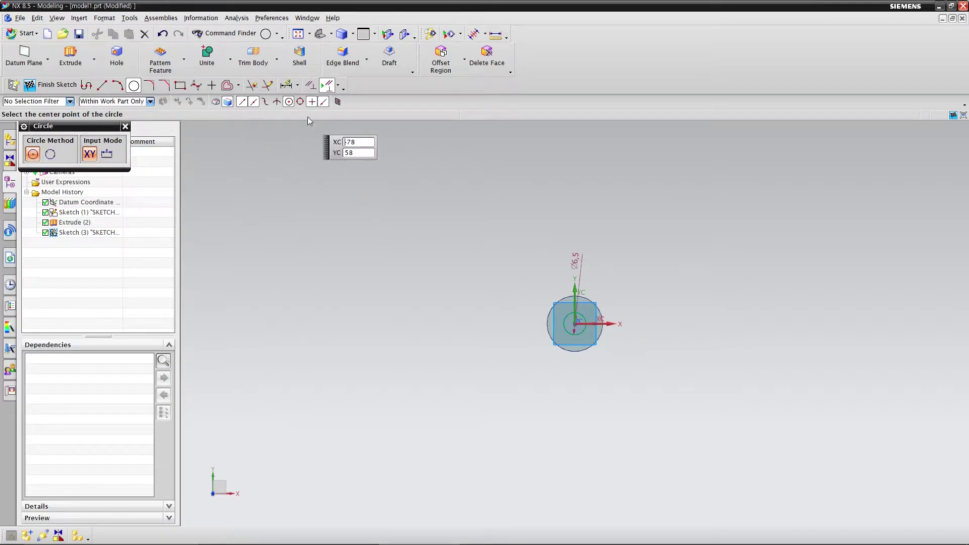
# Step: Set the circle's diameter dimension to 12 mm and finish the sketch
pyautogui.click(284, 86)
pyautogui.click(577, 266)
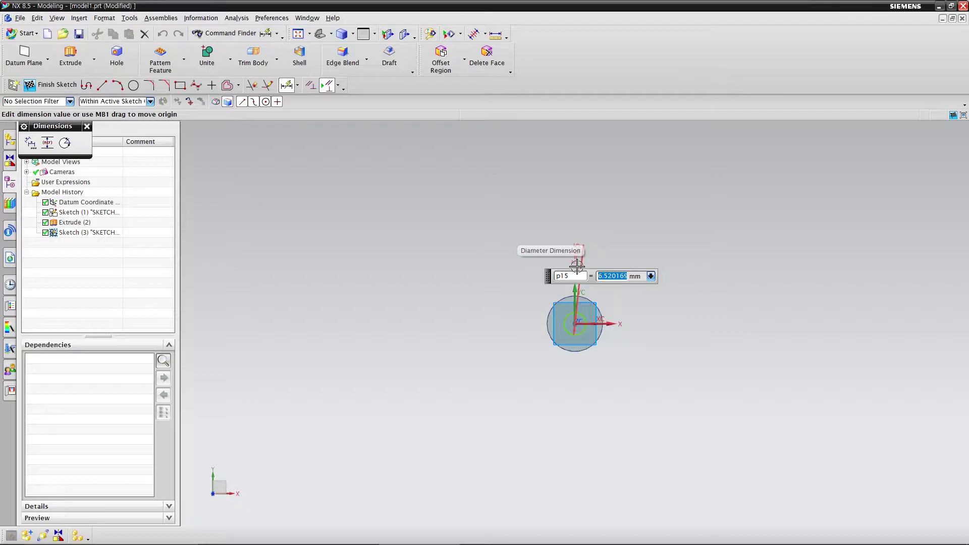
pyautogui.write('12')
pyautogui.press('Return')
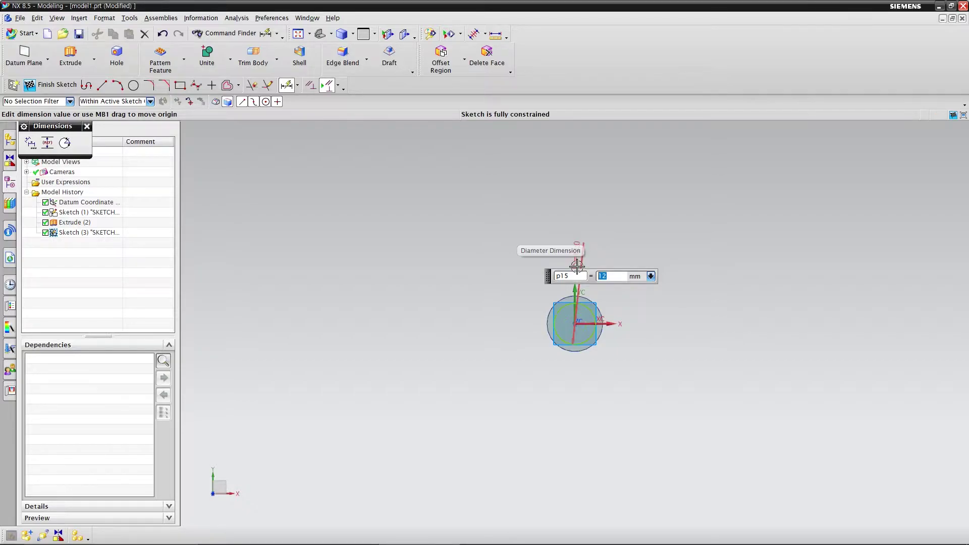
pyautogui.middleClick(577, 266)
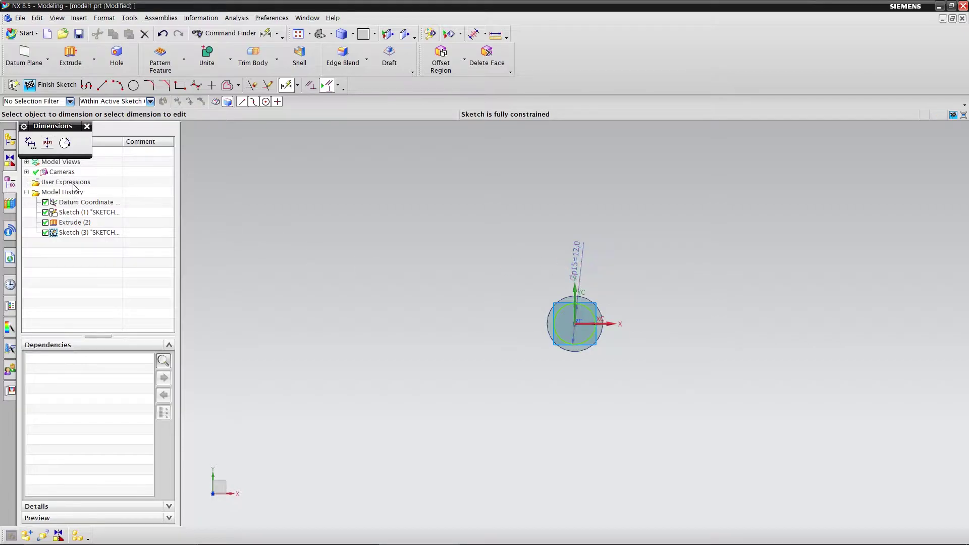
pyautogui.click(53, 85)
pyautogui.moveTo(498, 379); pyautogui.dragTo(512, 337, button='middle')
# Step: Extrude the 12 mm circle 18 mm upward, uniting it with the disc
pyautogui.click(70, 56)
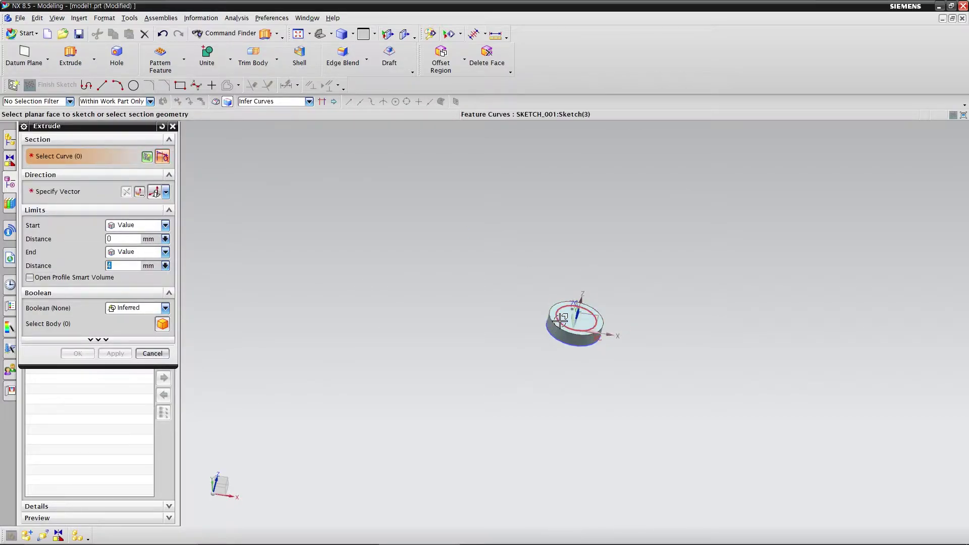
pyautogui.click(562, 324)
pyautogui.write('18')
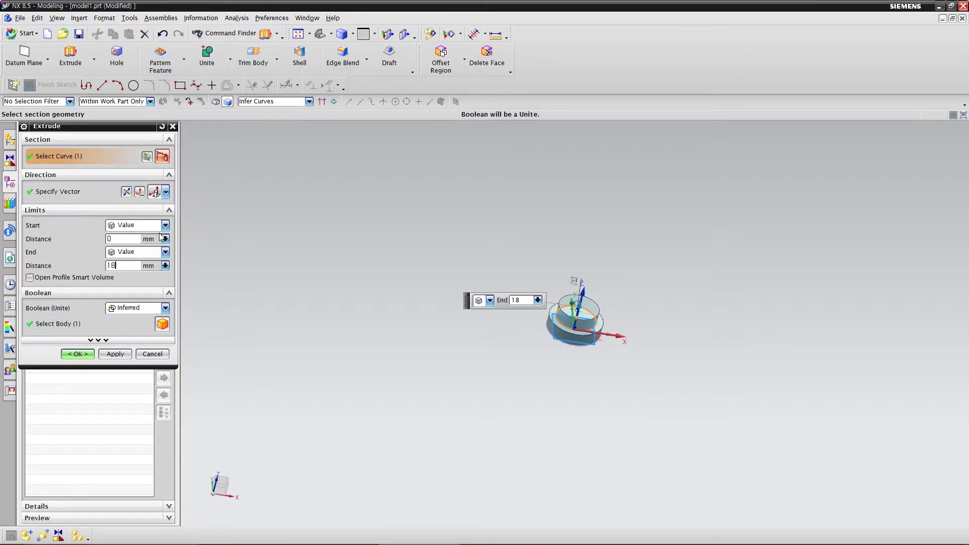
pyautogui.press('Return')
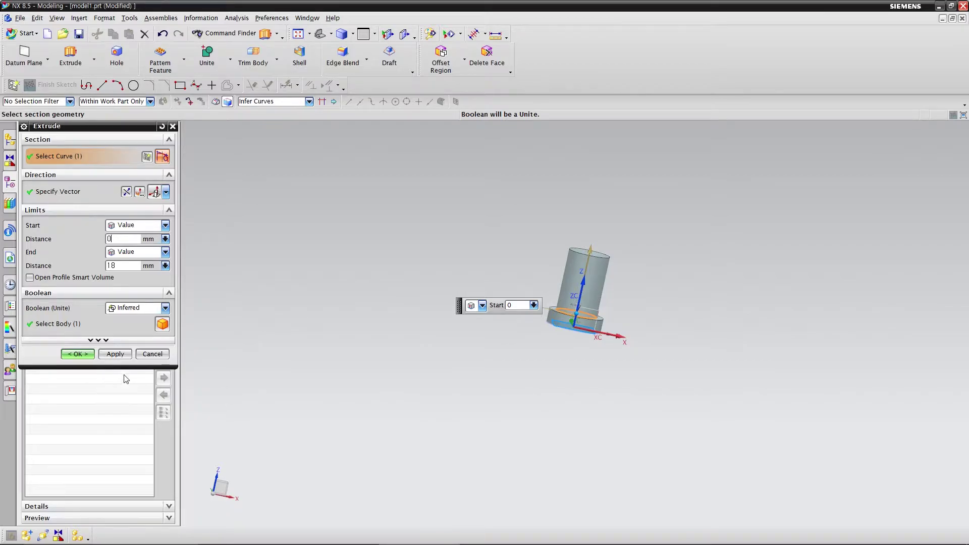
pyautogui.click(77, 353)
pyautogui.moveTo(434, 311); pyautogui.dragTo(457, 300, button='middle')
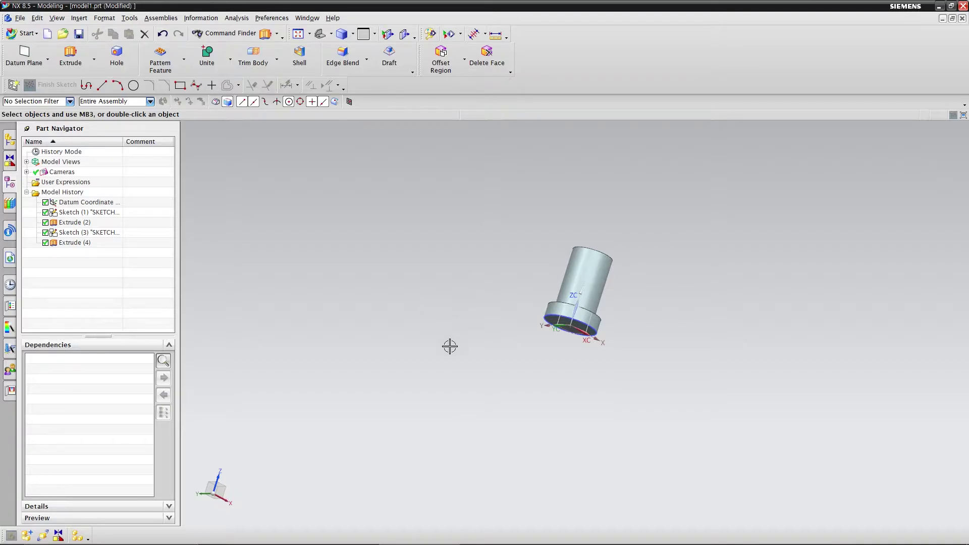
# Step: Orbit the part so its bottom face shows, and open the Insert menu
pyautogui.moveTo(451, 323)
pyautogui.mouseDown(button='middle')
pyautogui.moveTo(466, 268)
pyautogui.moveTo(448, 288)
pyautogui.moveTo(468, 234)
pyautogui.moveTo(461, 275)
pyautogui.mouseUp(button='middle')
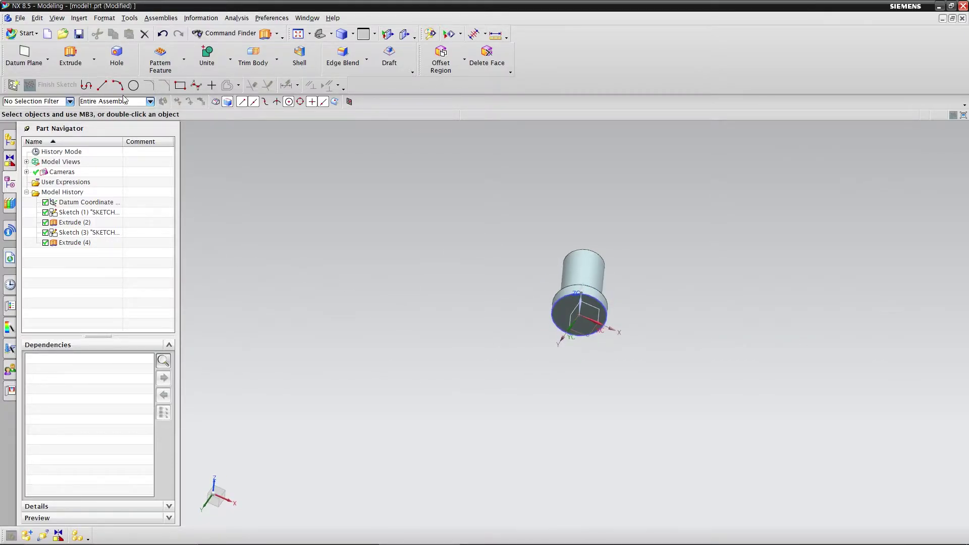
pyautogui.click(75, 20)
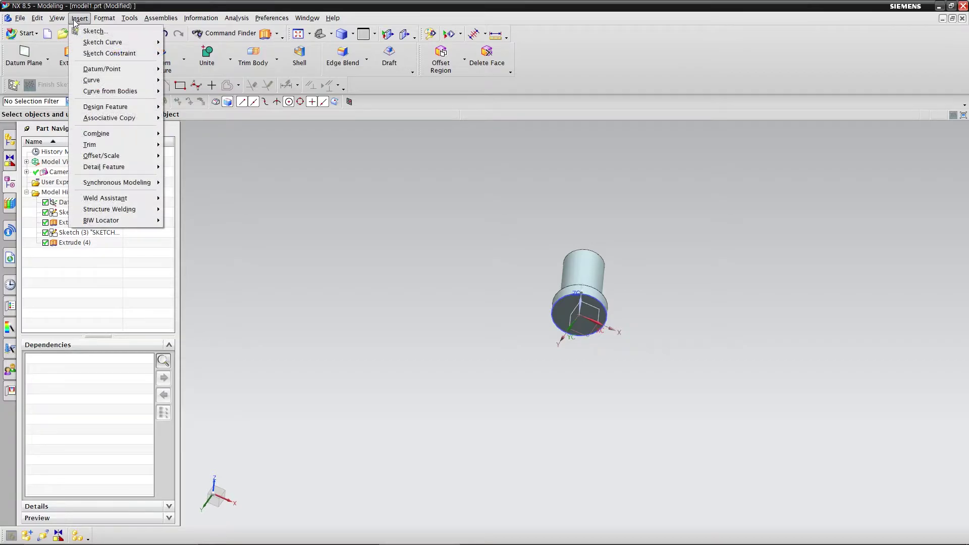
pyautogui.moveTo(78, 17)
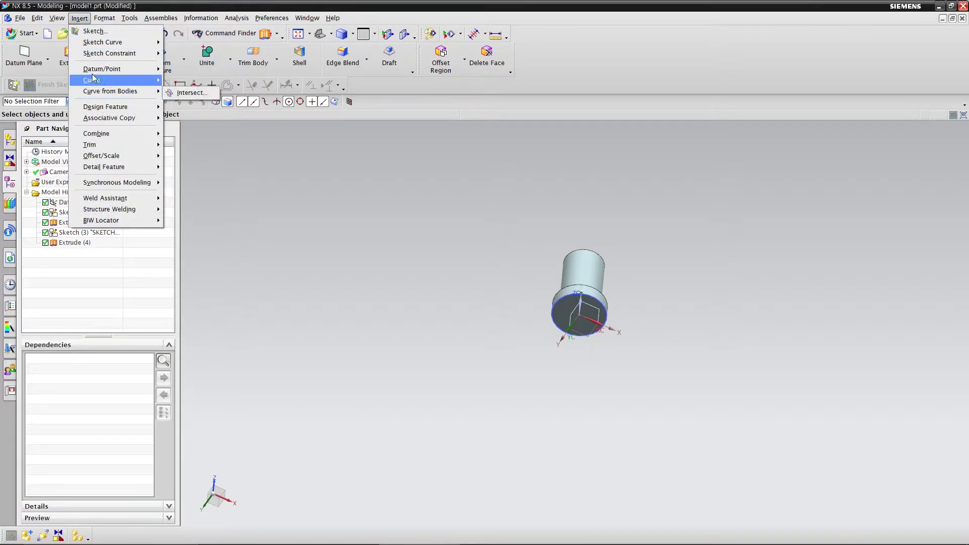
pyautogui.click(70, 20)
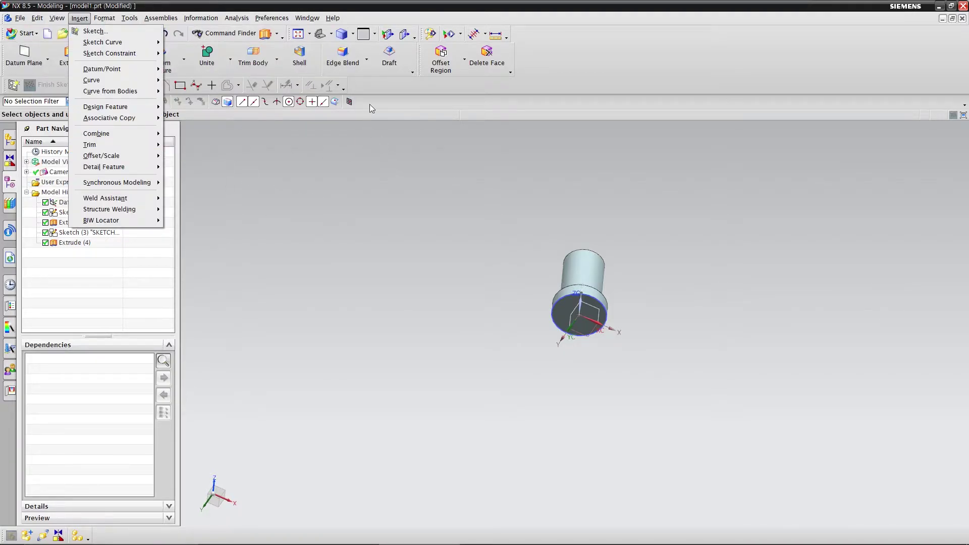
# Step: Cut an 8 mm diameter, 22 mm deep simple hole at the datum origin on the bottom face
pyautogui.click(116, 55)
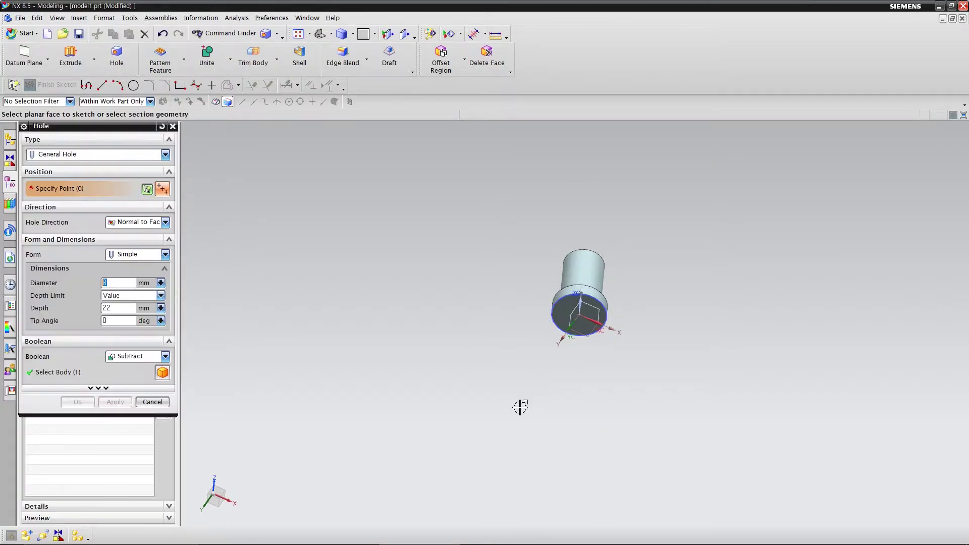
pyautogui.moveTo(539, 407)
pyautogui.mouseDown(button='middle')
pyautogui.moveTo(534, 389)
pyautogui.moveTo(574, 319)
pyautogui.mouseUp(button='middle')
pyautogui.click(569, 316)
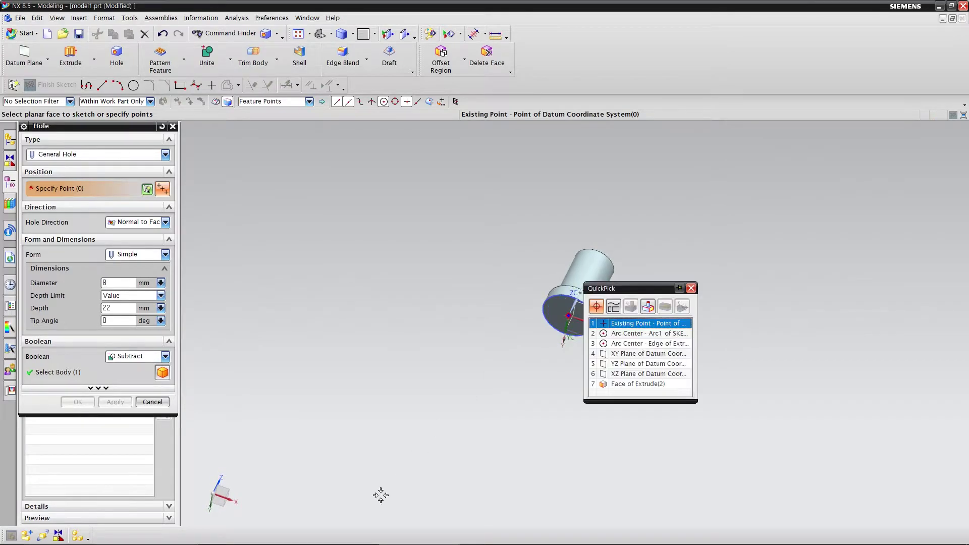
pyautogui.moveTo(383, 463)
pyautogui.mouseDown(button='middle')
pyautogui.moveTo(416, 406)
pyautogui.moveTo(401, 424)
pyautogui.mouseUp(button='middle')
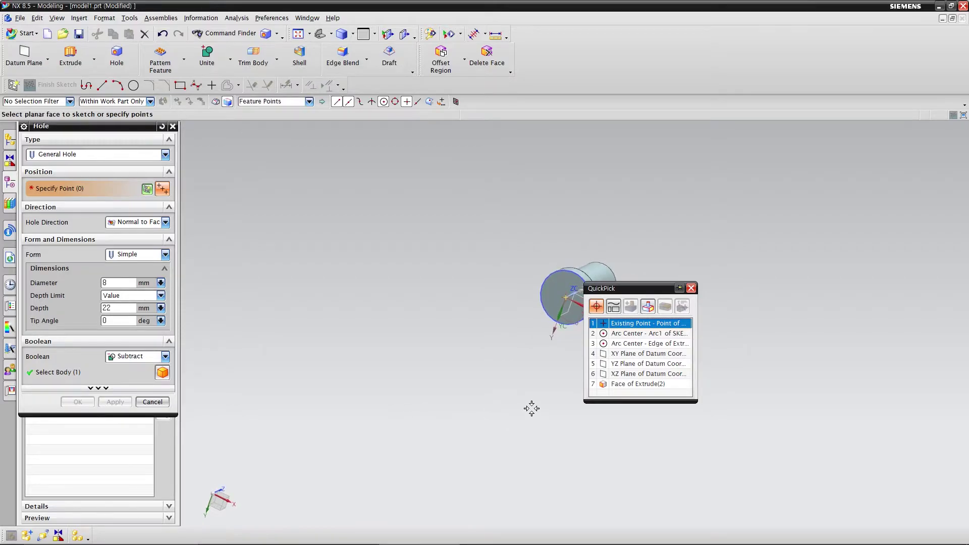
pyautogui.click(638, 327)
pyautogui.moveTo(409, 418)
pyautogui.mouseDown(button='middle')
pyautogui.moveTo(391, 402)
pyautogui.moveTo(382, 430)
pyautogui.mouseUp(button='middle')
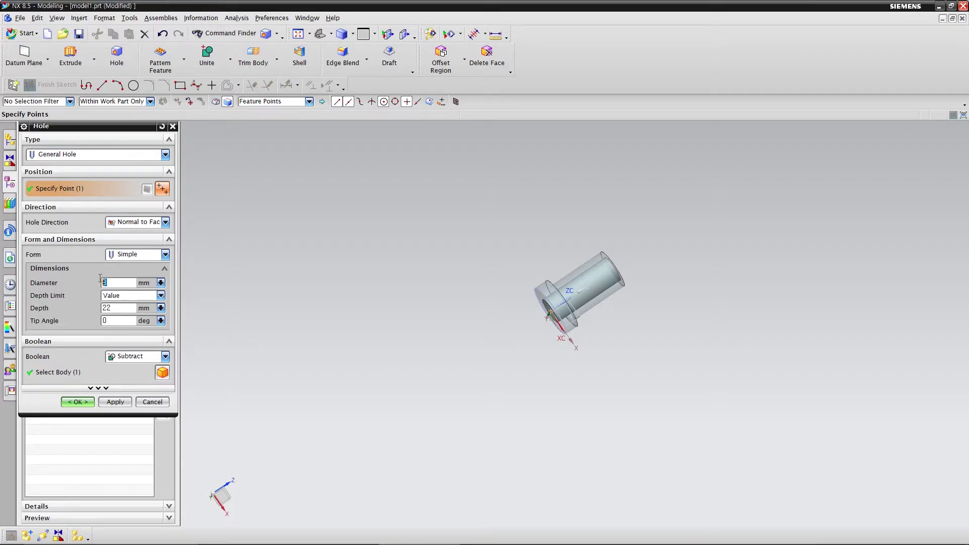
pyautogui.moveTo(400, 340); pyautogui.dragTo(441, 322, button='middle')
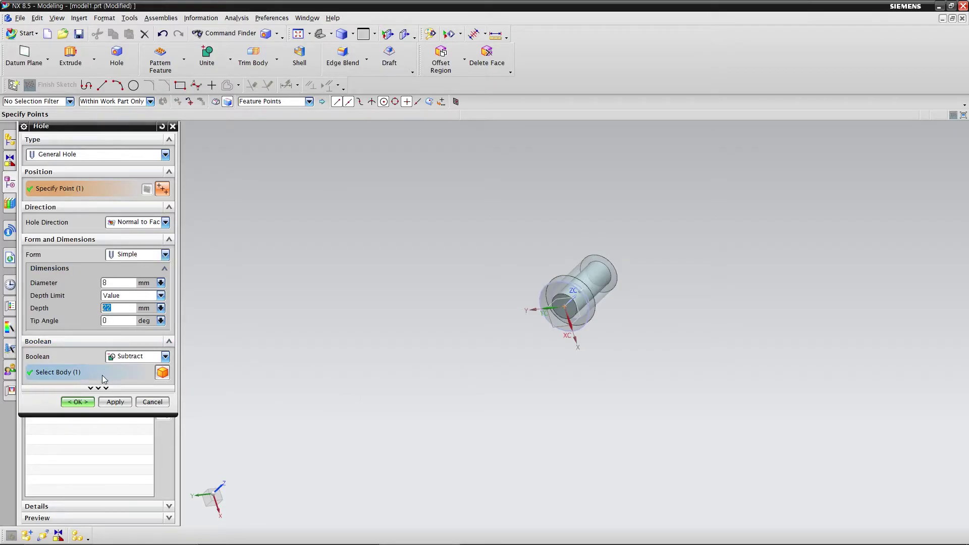
pyautogui.moveTo(478, 329); pyautogui.dragTo(449, 349, button='middle')
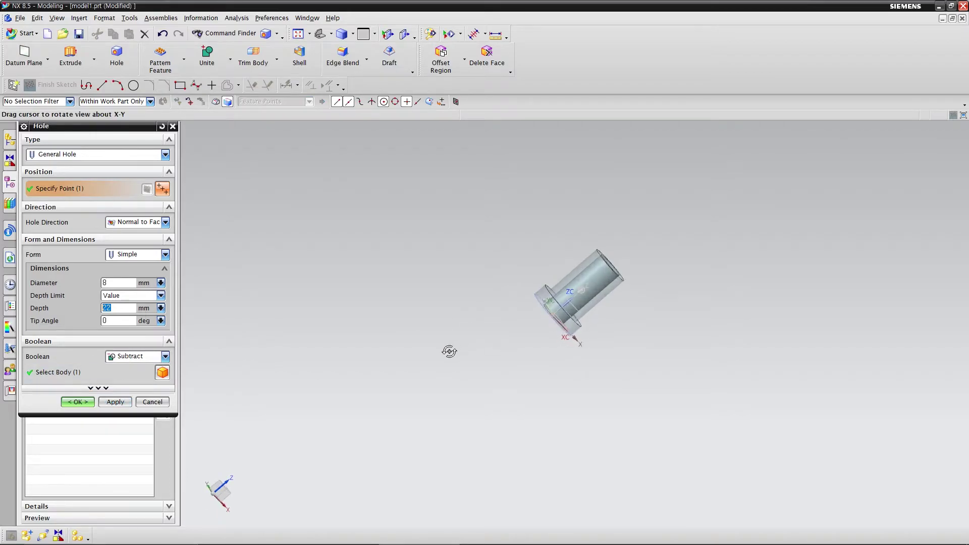
pyautogui.click(77, 402)
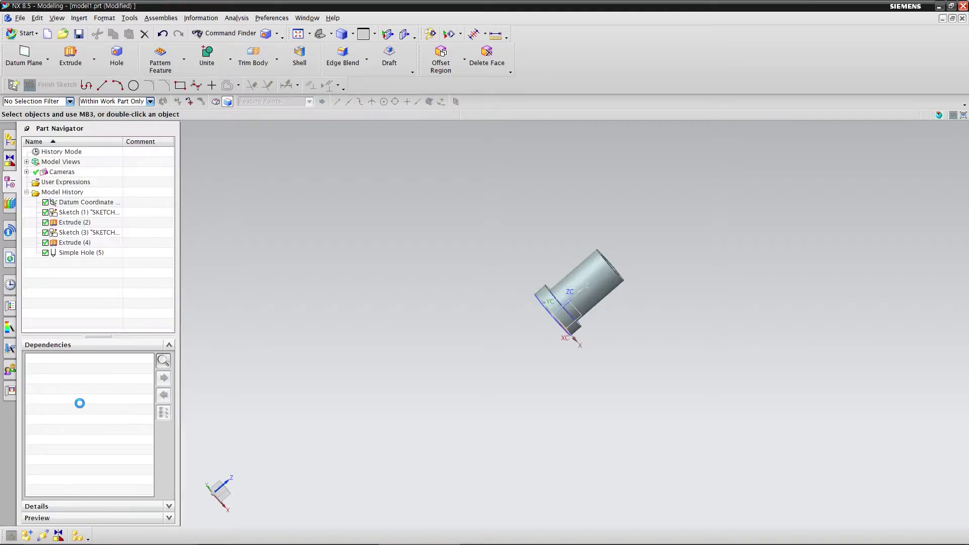
pyautogui.moveTo(326, 353)
pyautogui.mouseDown(button='middle')
pyautogui.moveTo(277, 385)
pyautogui.moveTo(297, 383)
pyautogui.mouseUp(button='middle')
pyautogui.scroll(3, 405, 310)
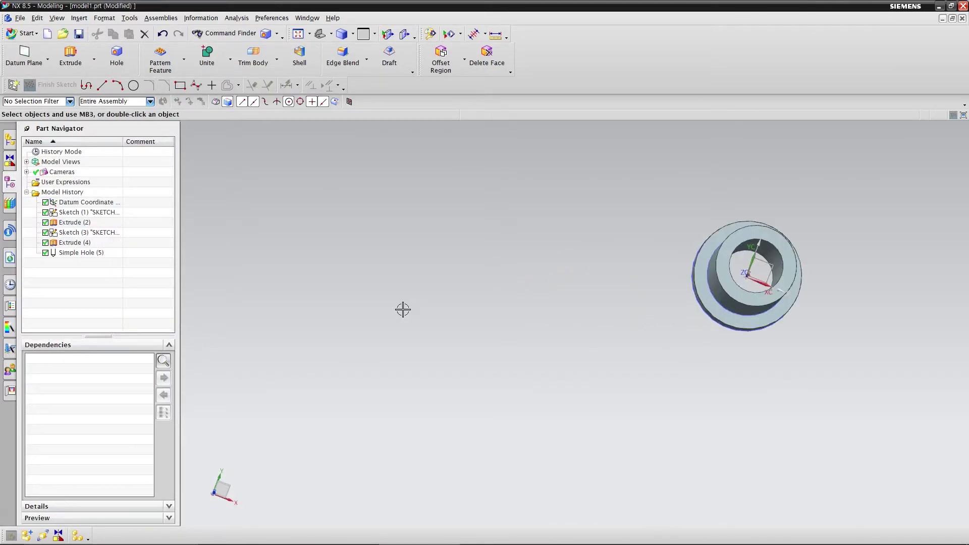
pyautogui.scroll(2, 405, 309)
pyautogui.scroll(-2, 568, 313)
pyautogui.scroll(-2, 567, 314)
pyautogui.moveTo(567, 314); pyautogui.dragTo(323, 409, button='middle')
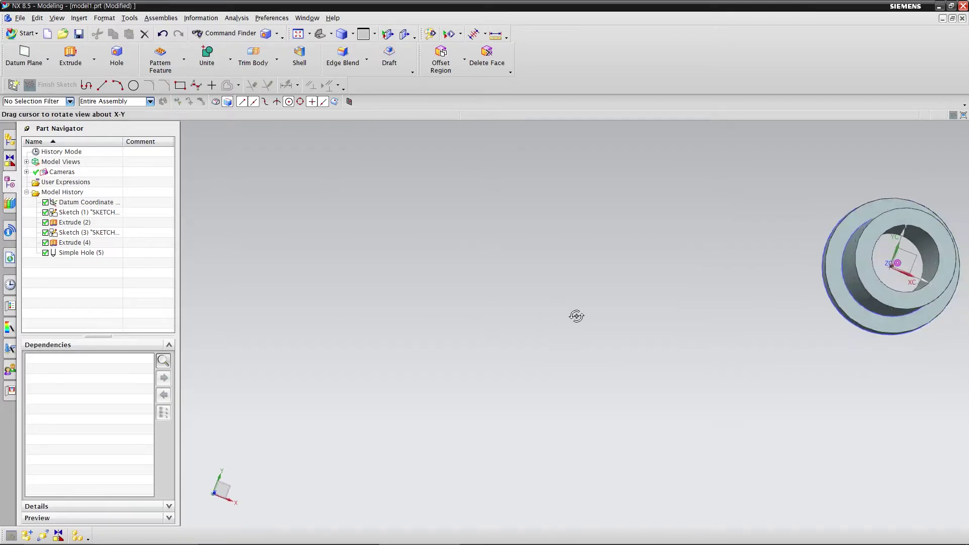
pyautogui.scroll(2, 324, 410)
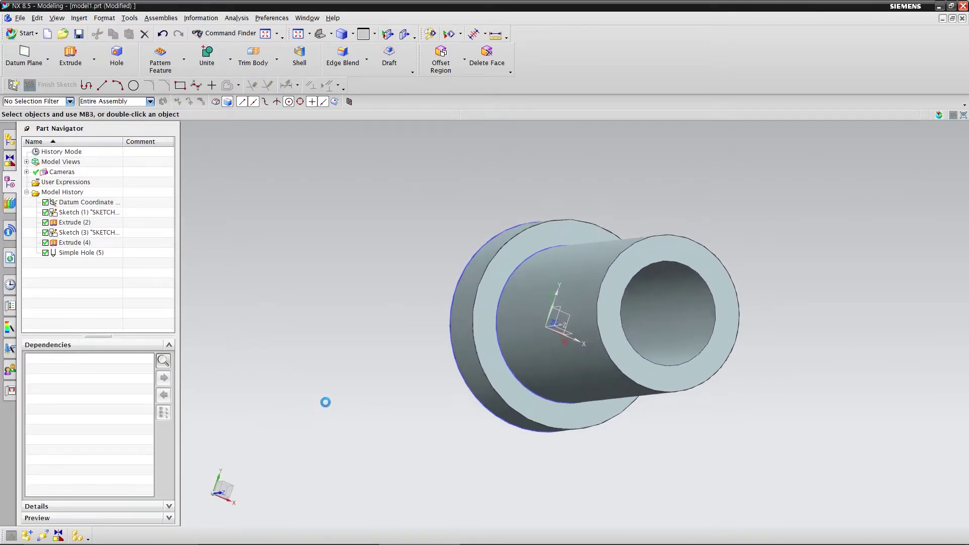
pyautogui.scroll(1, 325, 400)
pyautogui.moveTo(316, 407)
pyautogui.mouseDown(button='middle')
pyautogui.moveTo(294, 404)
pyautogui.moveTo(337, 395)
pyautogui.moveTo(328, 396)
pyautogui.mouseUp(button='middle')
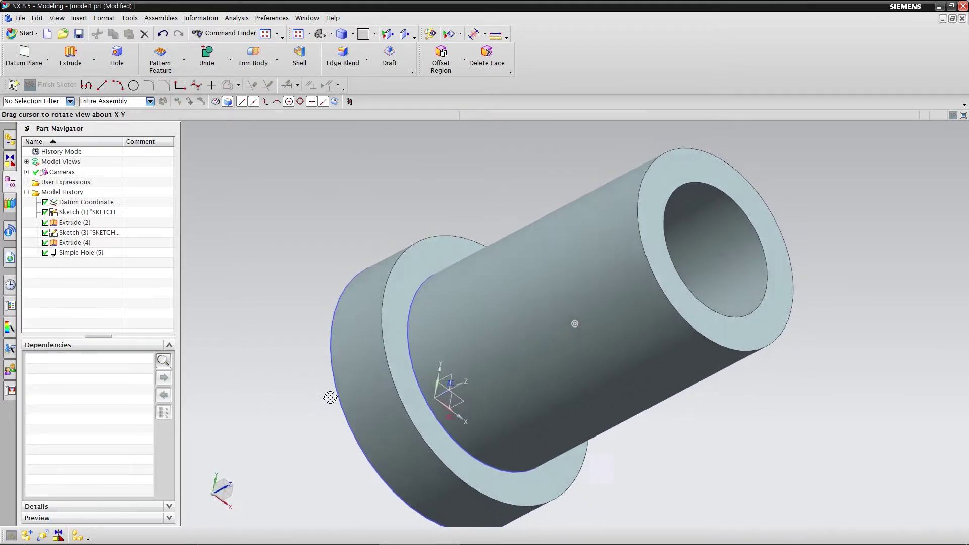
pyautogui.click(366, 65)
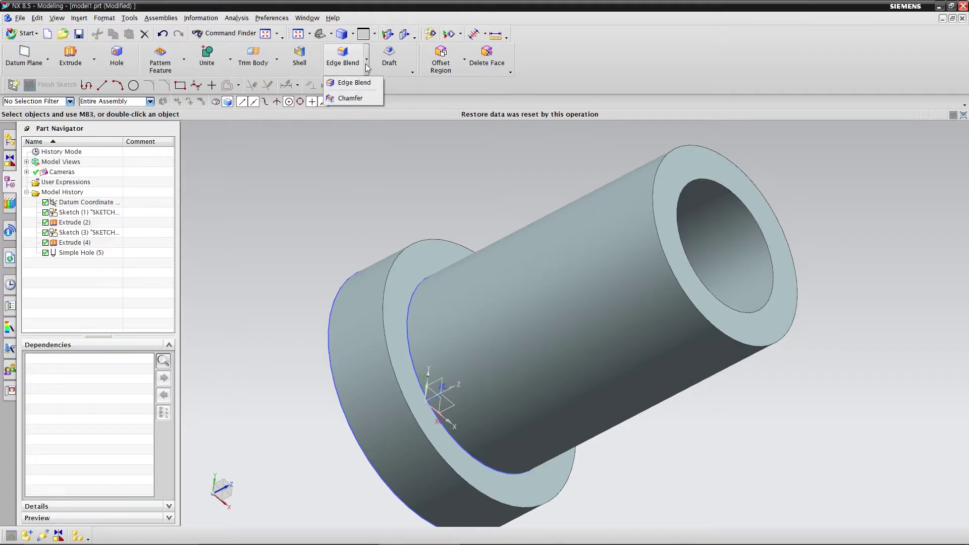
pyautogui.click(366, 65)
pyautogui.click(80, 19)
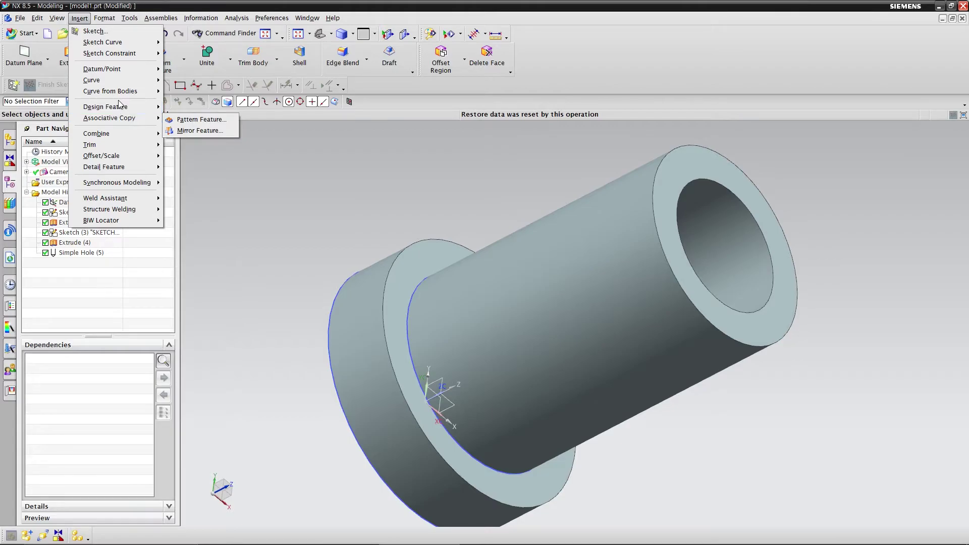
pyautogui.moveTo(105, 107)
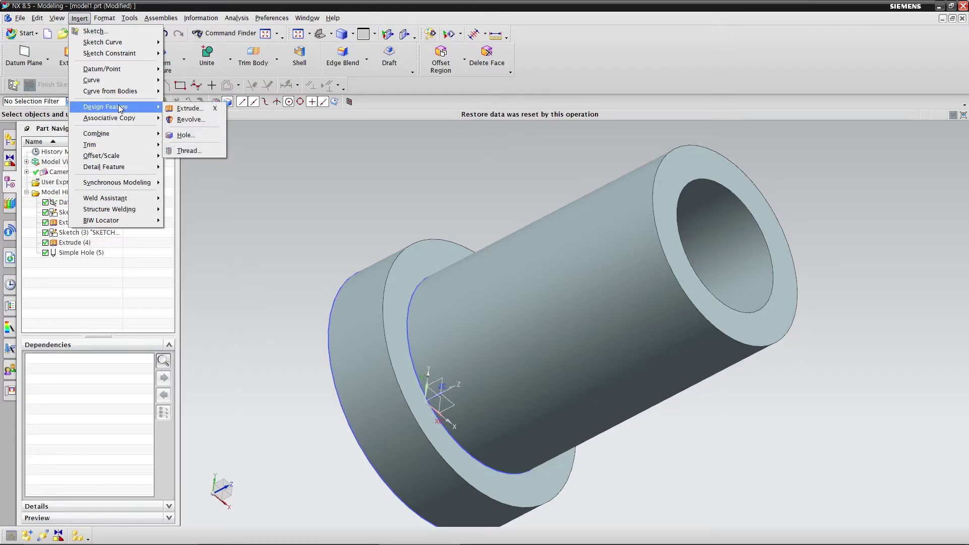
pyautogui.click(345, 223)
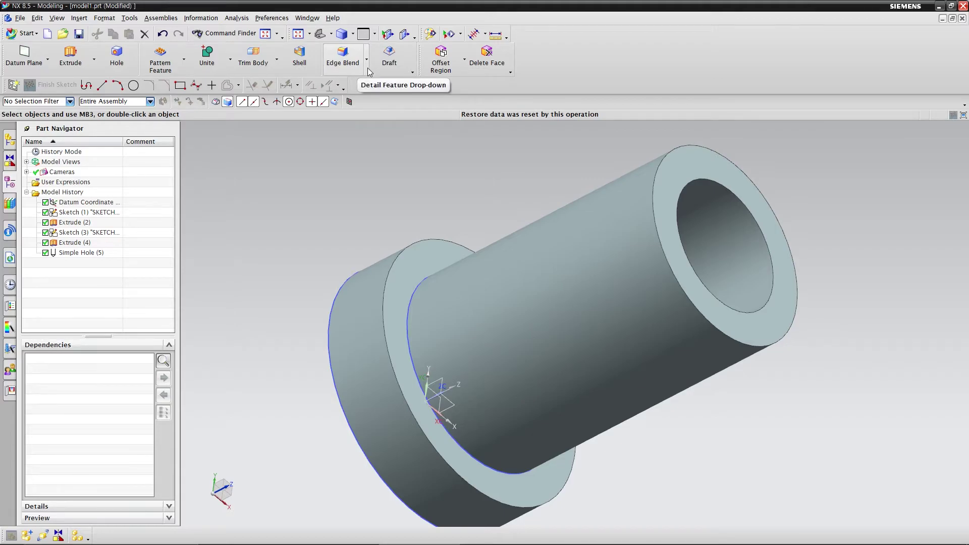
pyautogui.click(367, 61)
# Step: Chamfer the top outer edge and the opposite end edge with a 1 mm distance
pyautogui.click(353, 99)
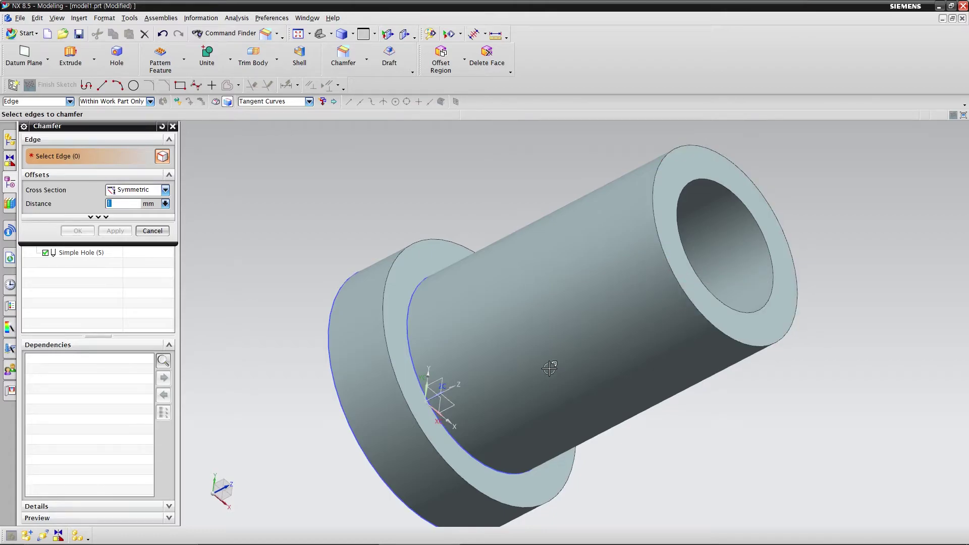
pyautogui.click(660, 262)
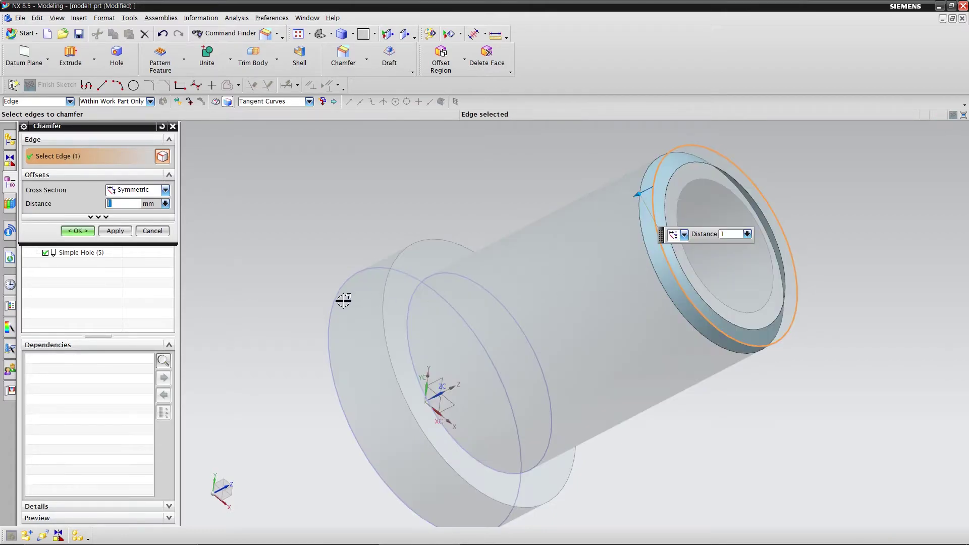
pyautogui.moveTo(346, 297); pyautogui.dragTo(387, 293, button='middle')
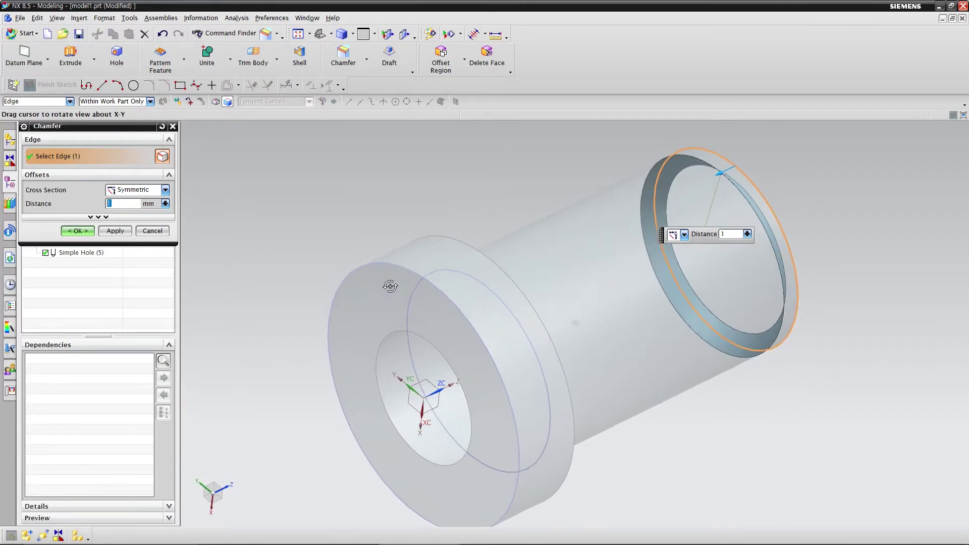
pyautogui.moveTo(288, 340)
pyautogui.mouseDown(button='middle')
pyautogui.moveTo(335, 316)
pyautogui.moveTo(255, 350)
pyautogui.moveTo(279, 340)
pyautogui.moveTo(277, 331)
pyautogui.moveTo(331, 331)
pyautogui.moveTo(367, 306)
pyautogui.moveTo(223, 313)
pyautogui.moveTo(240, 314)
pyautogui.mouseUp(button='middle')
pyautogui.click(331, 323)
pyautogui.click(78, 231)
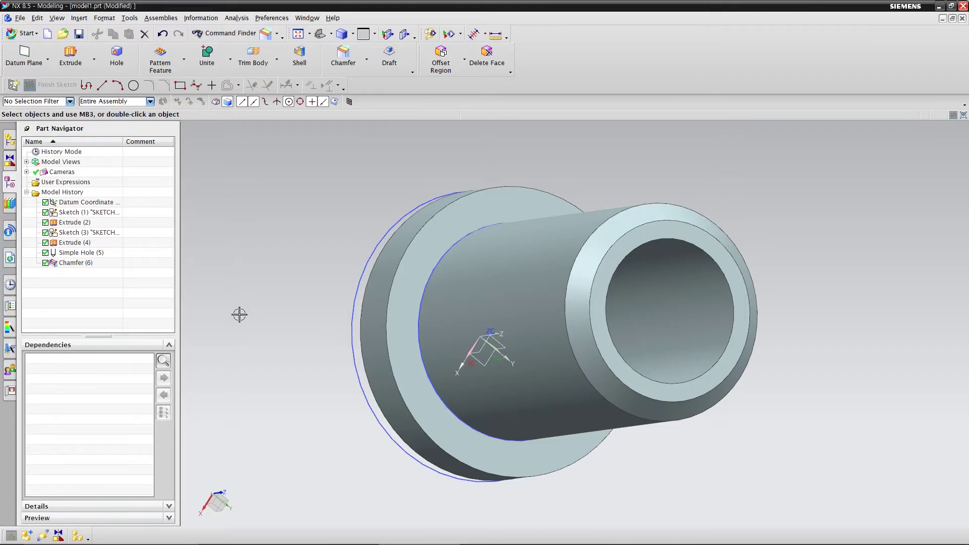
# Step: In Hide, exclude Solid Body via the type filter and select all sketch curves and datums
pyautogui.moveTo(234, 303)
pyautogui.mouseDown(button='middle')
pyautogui.moveTo(294, 331)
pyautogui.moveTo(338, 374)
pyautogui.moveTo(400, 403)
pyautogui.moveTo(330, 409)
pyautogui.moveTo(303, 366)
pyautogui.moveTo(327, 399)
pyautogui.mouseUp(button='middle')
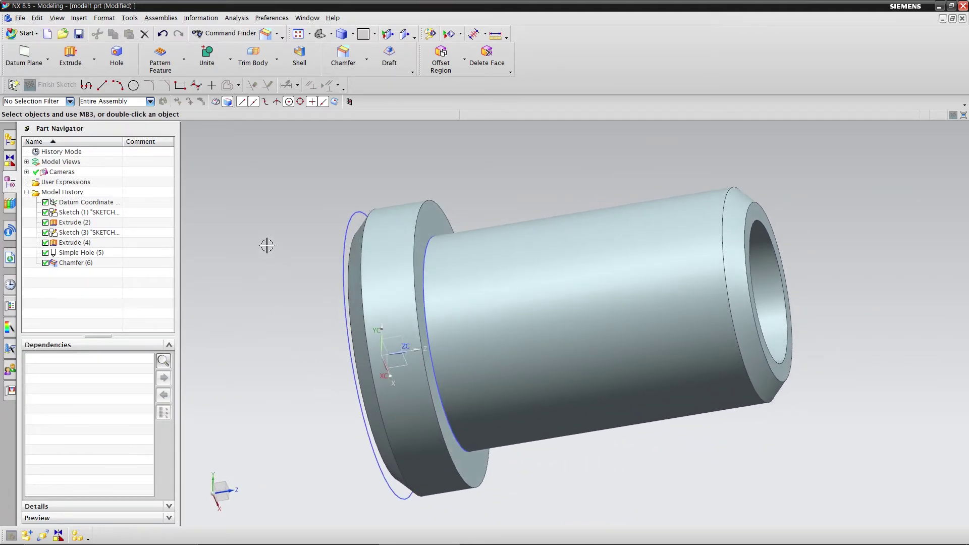
pyautogui.click(37, 18)
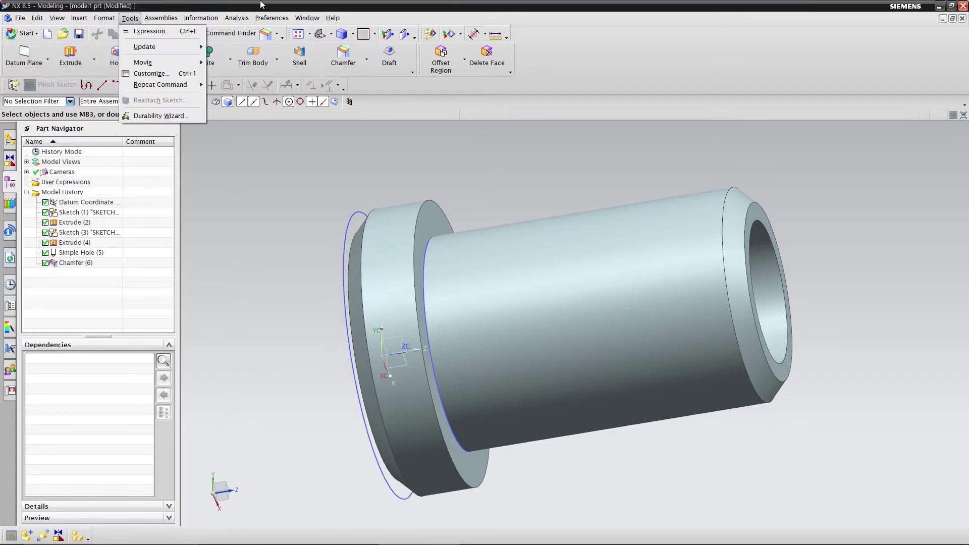
pyautogui.click(129, 18)
pyautogui.click(36, 18)
pyautogui.moveTo(66, 145)
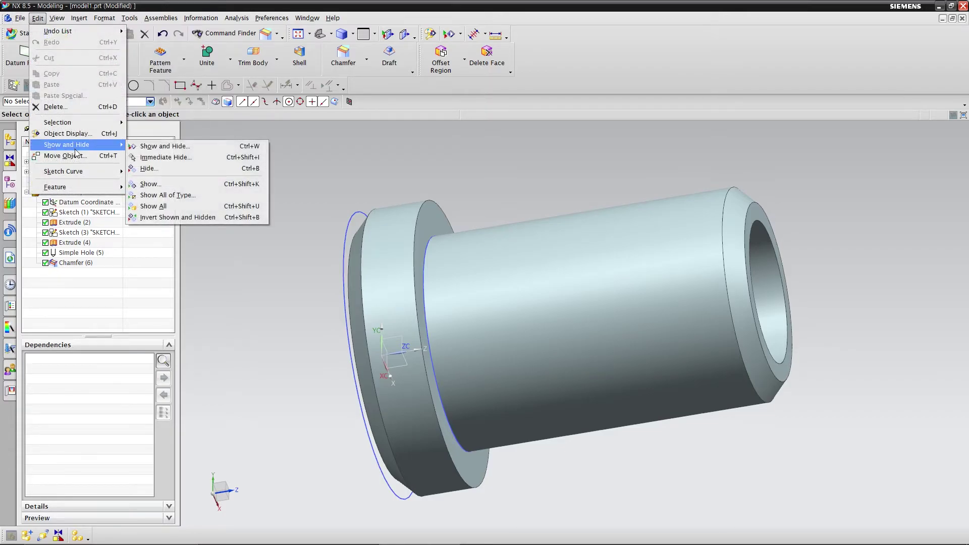
pyautogui.click(173, 168)
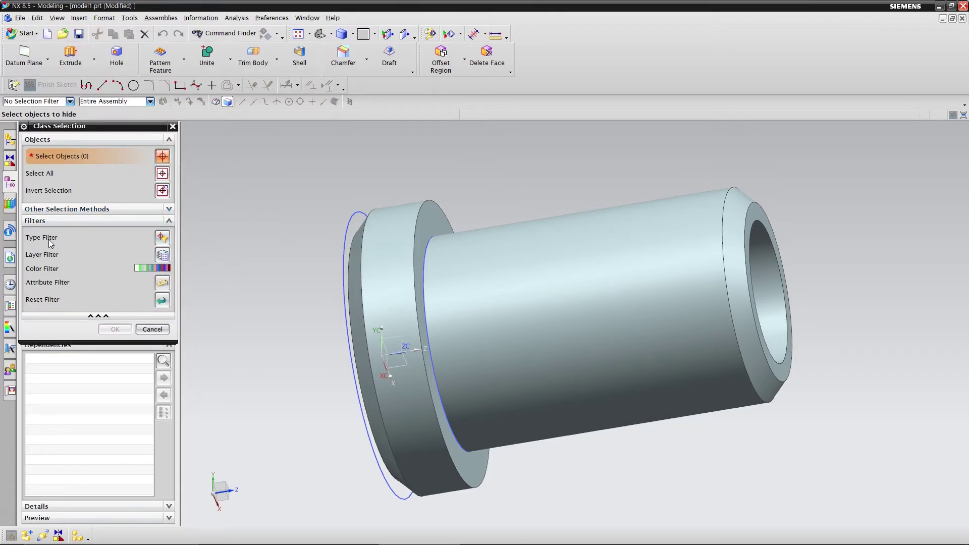
pyautogui.click(163, 238)
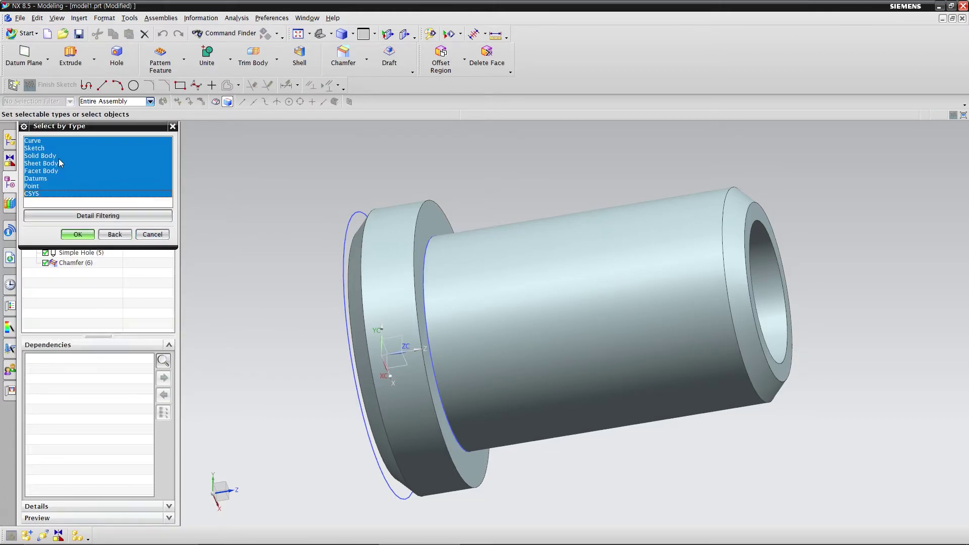
pyautogui.keyDown('ctrl'); pyautogui.click(52, 157); pyautogui.keyUp('ctrl')
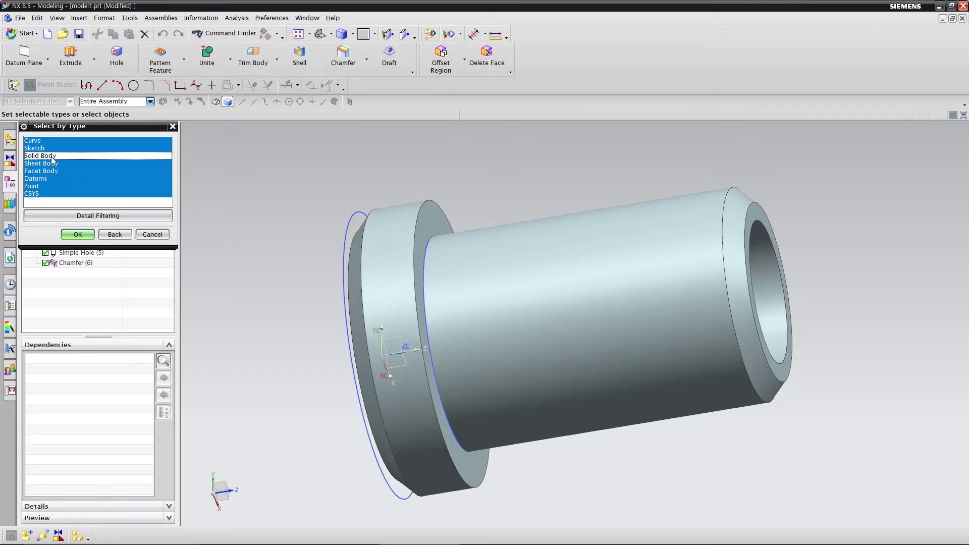
pyautogui.click(81, 236)
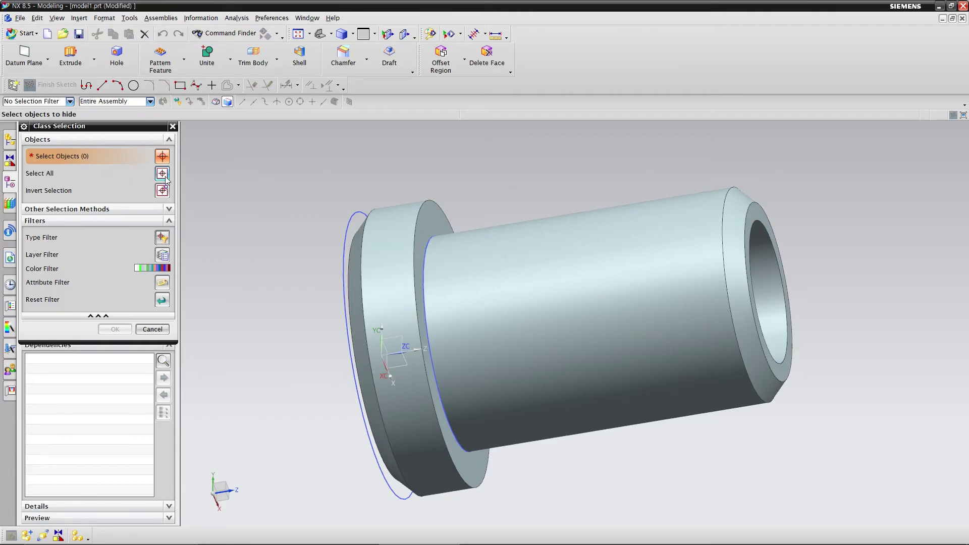
pyautogui.click(162, 173)
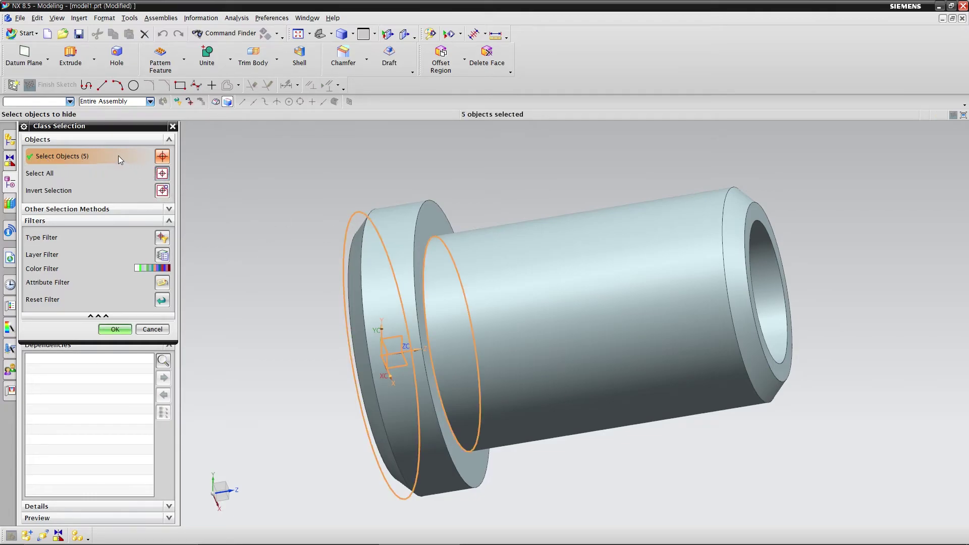
pyautogui.moveTo(497, 188)
pyautogui.mouseDown(button='middle')
pyautogui.moveTo(454, 191)
pyautogui.moveTo(485, 171)
pyautogui.mouseUp(button='middle')
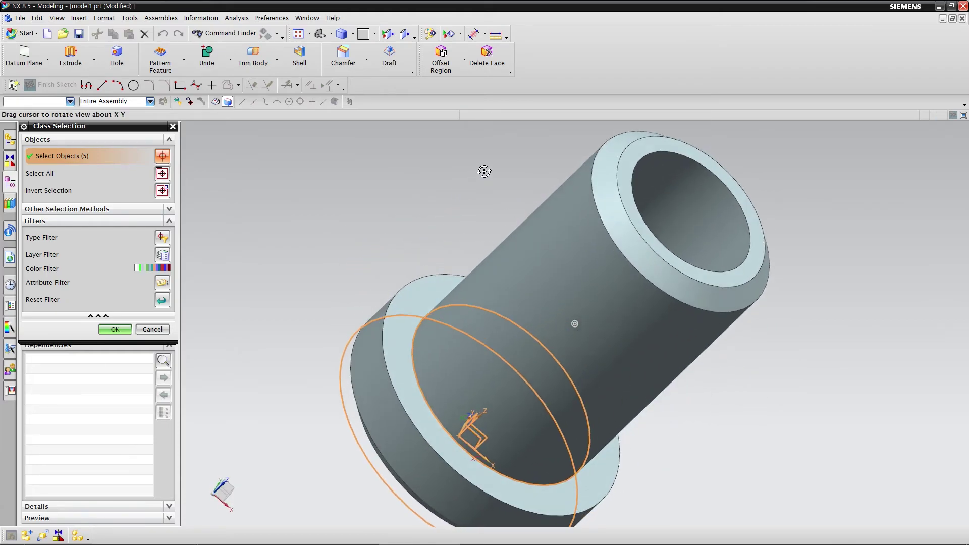
# Step: Confirm hiding the sketches and datums, then orbit to view the clean chamfered bushing
pyautogui.click(121, 332)
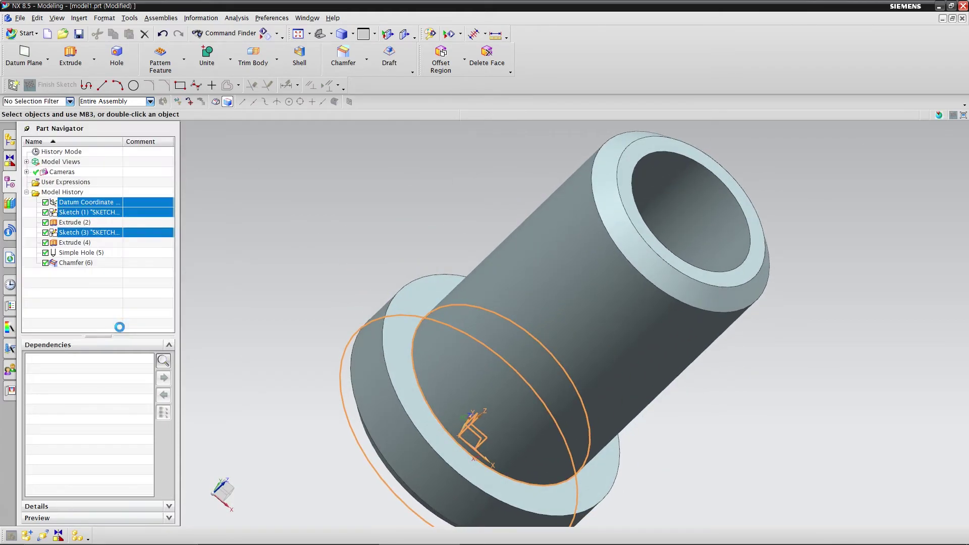
pyautogui.moveTo(225, 301)
pyautogui.mouseDown(button='middle')
pyautogui.moveTo(294, 249)
pyautogui.moveTo(346, 252)
pyautogui.moveTo(221, 232)
pyautogui.moveTo(246, 217)
pyautogui.moveTo(203, 239)
pyautogui.moveTo(208, 226)
pyautogui.moveTo(266, 204)
pyautogui.moveTo(281, 234)
pyautogui.moveTo(258, 234)
pyautogui.moveTo(283, 222)
pyautogui.mouseUp(button='middle')
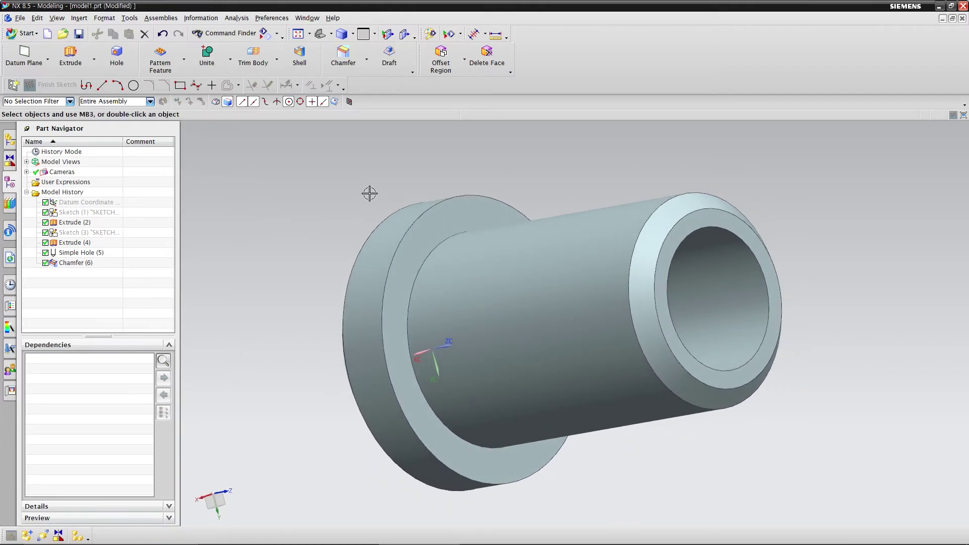